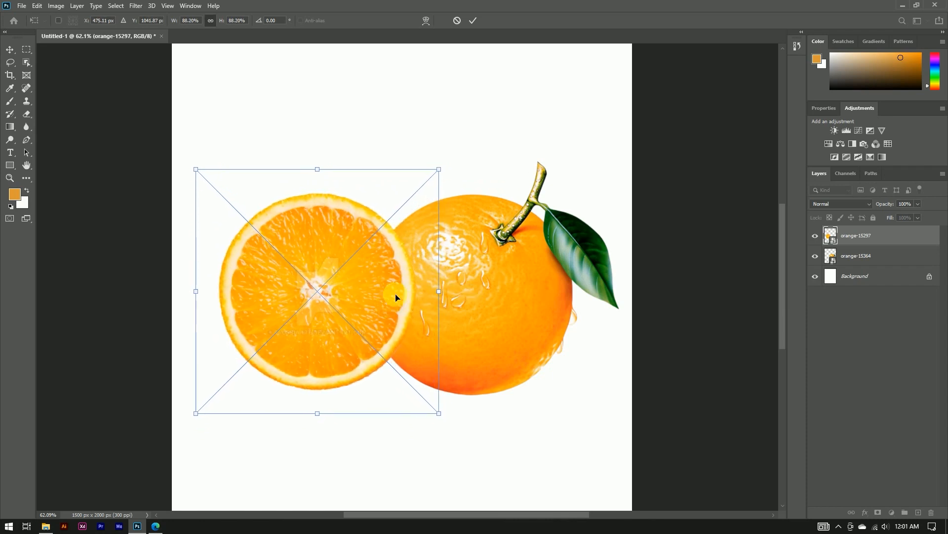
Reposition the orange slice slightly and enlarge it to about 90.87% so it overlaps the whole orange
click(473, 20)
mouse_move(375, 306)
mouse_down()
mouse_move(384, 306)
mouse_move(370, 309)
mouse_up()
key(ctrl+t)
drag(321, 413, 320, 420)
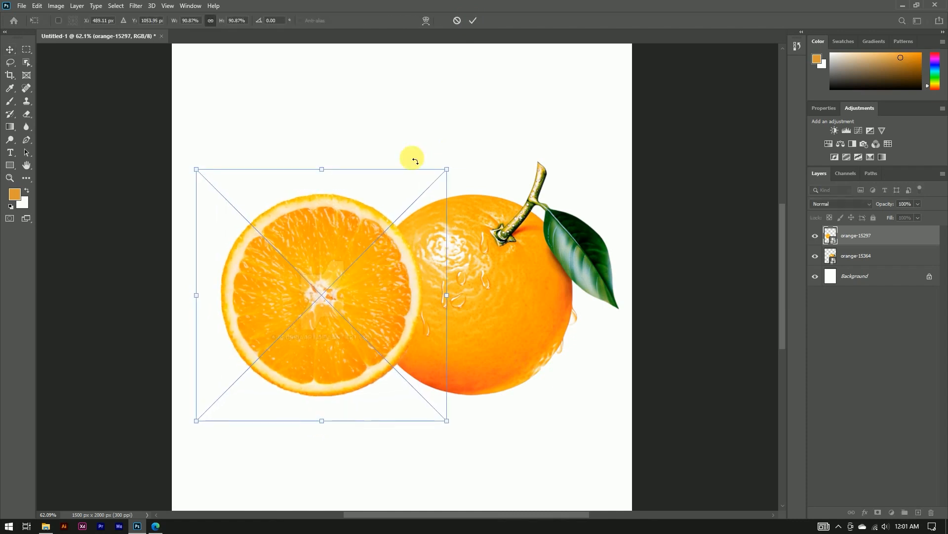
click(473, 20)
scroll(345, 321, up, 3)
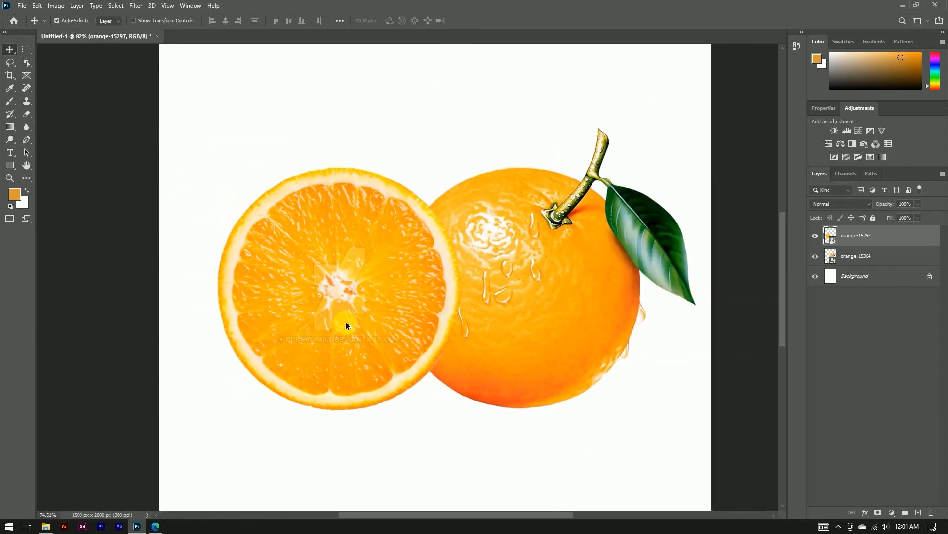
Rename the whole orange's layer to orange1 and the orange slice's layer to orange-2
scroll(345, 322, down, 2)
double_click(860, 256)
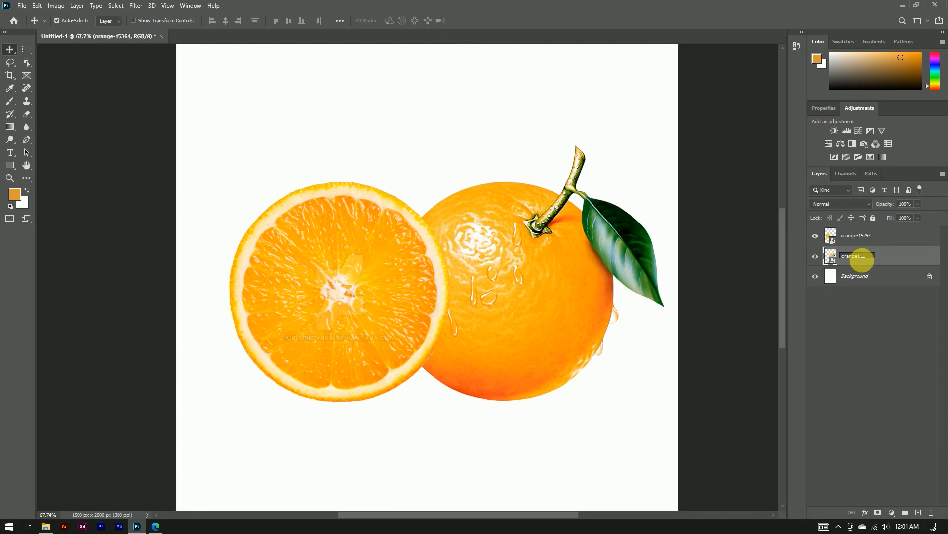
click(845, 276)
click(816, 256)
click(816, 256)
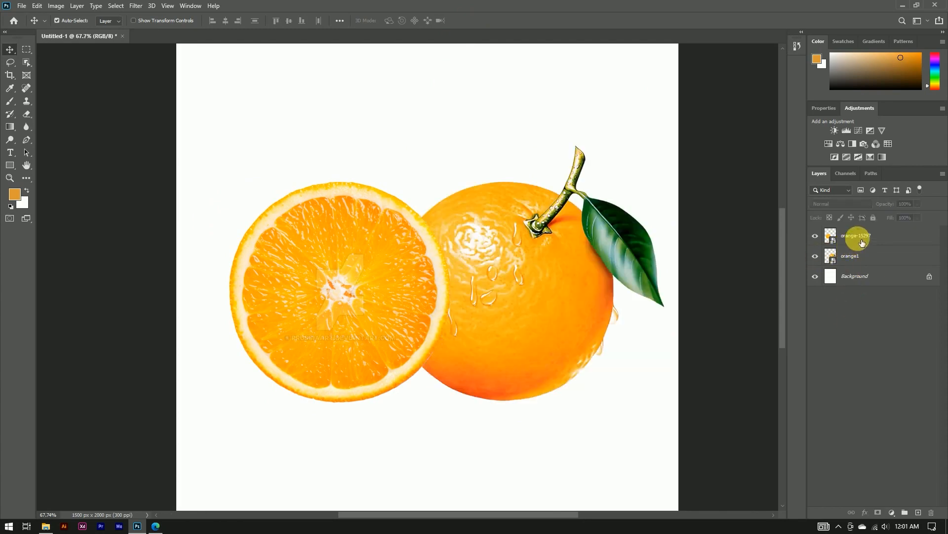
double_click(865, 236)
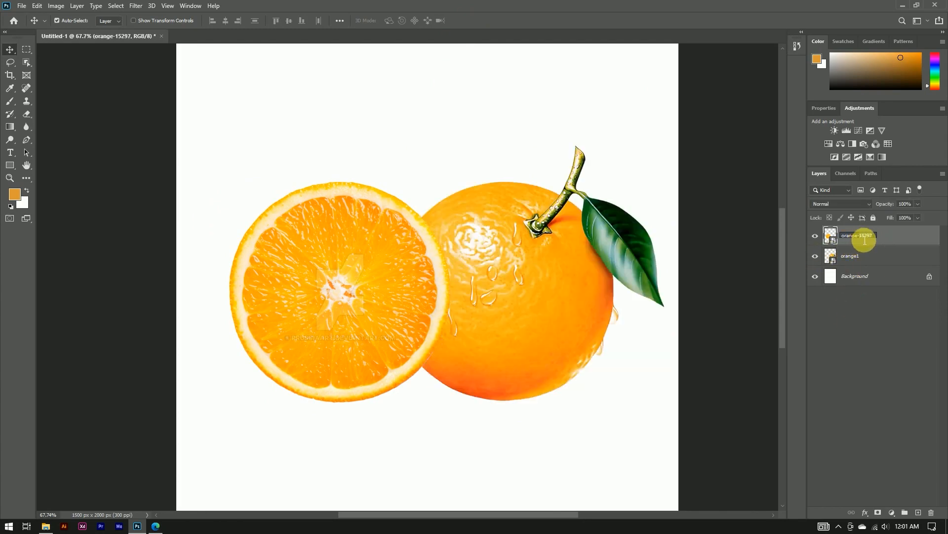
key(Return)
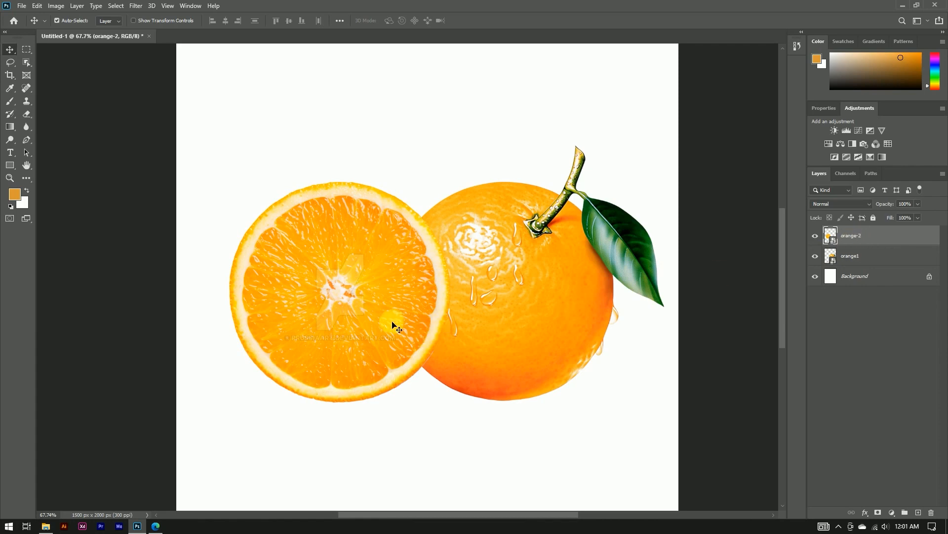
Add a layer mask to the orange-2 layer and activate the Brush tool with black as the painting colour
scroll(395, 323, down, 4)
scroll(396, 322, up, 4)
drag(304, 287, 329, 291)
scroll(330, 295, up, 2)
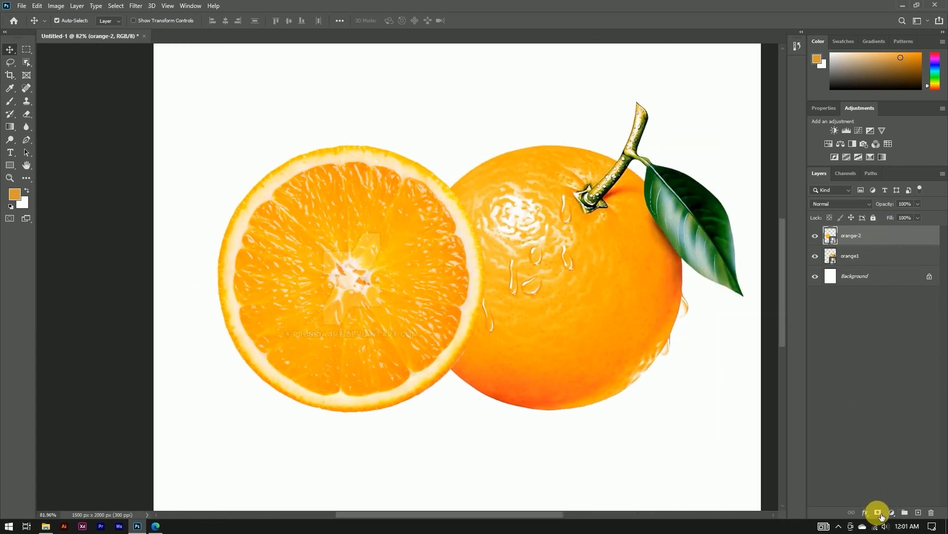
click(878, 512)
key(b)
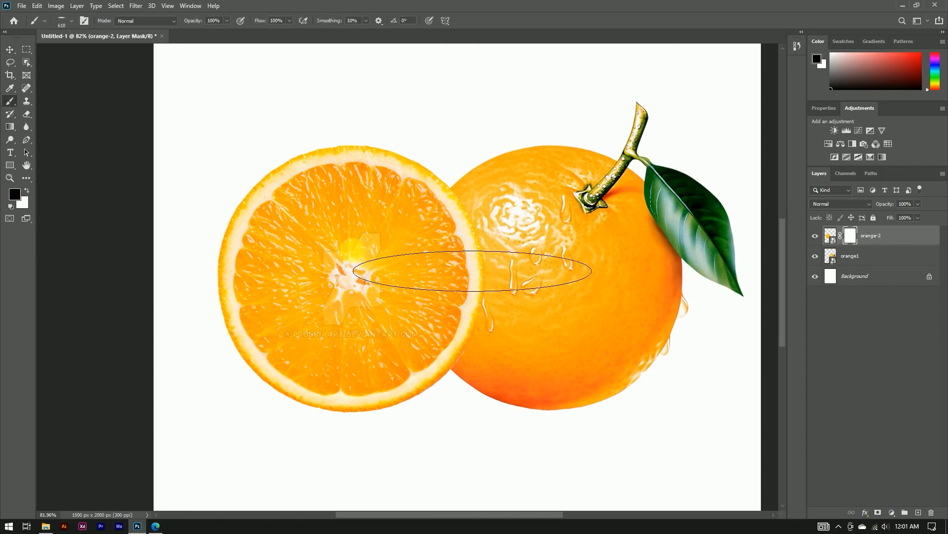
Set a round 335 px brush with 100% hardness and mask out the top part of the orange slice
click(63, 21)
mouse_move(31, 55)
mouse_down()
mouse_move(31, 46)
mouse_move(46, 53)
mouse_up()
click(232, 86)
mouse_move(358, 180)
mouse_down()
mouse_move(294, 246)
mouse_move(320, 414)
mouse_up()
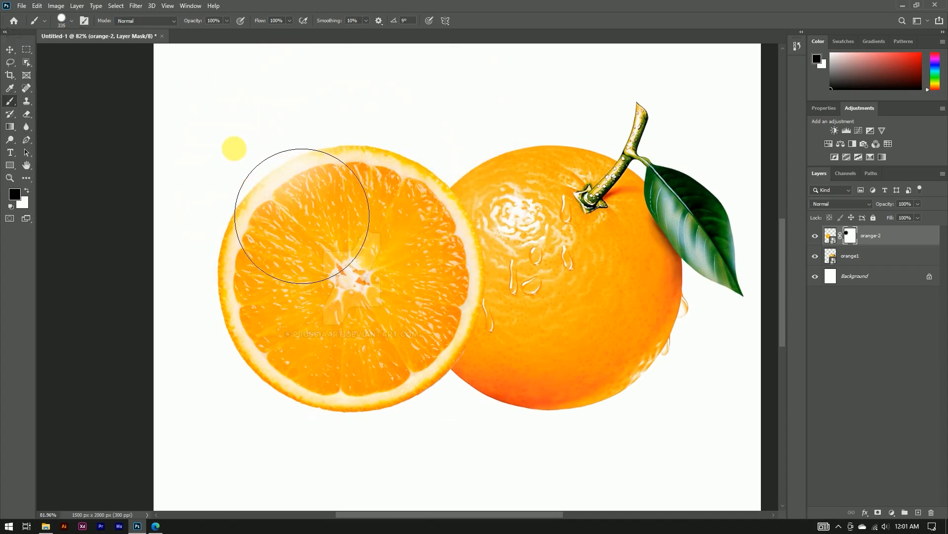
click(234, 147)
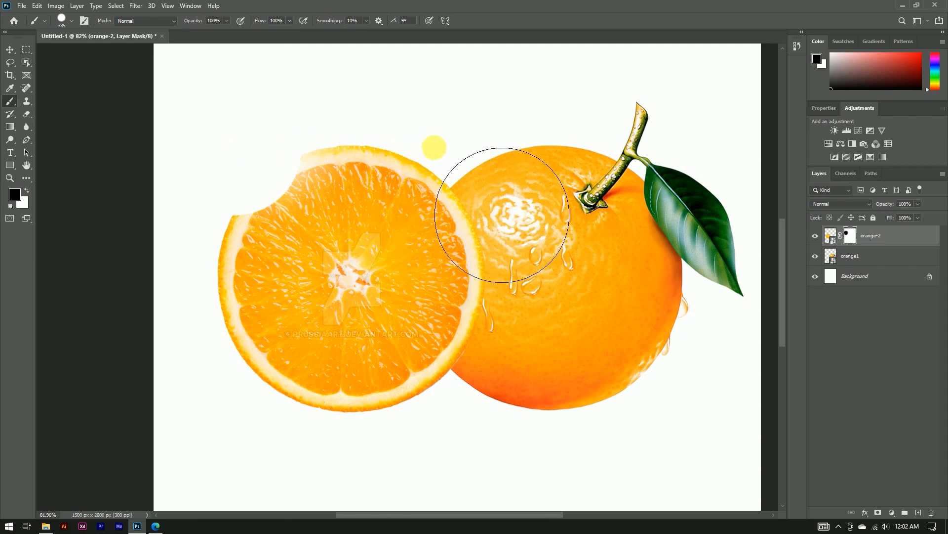
drag(506, 212, 396, 212)
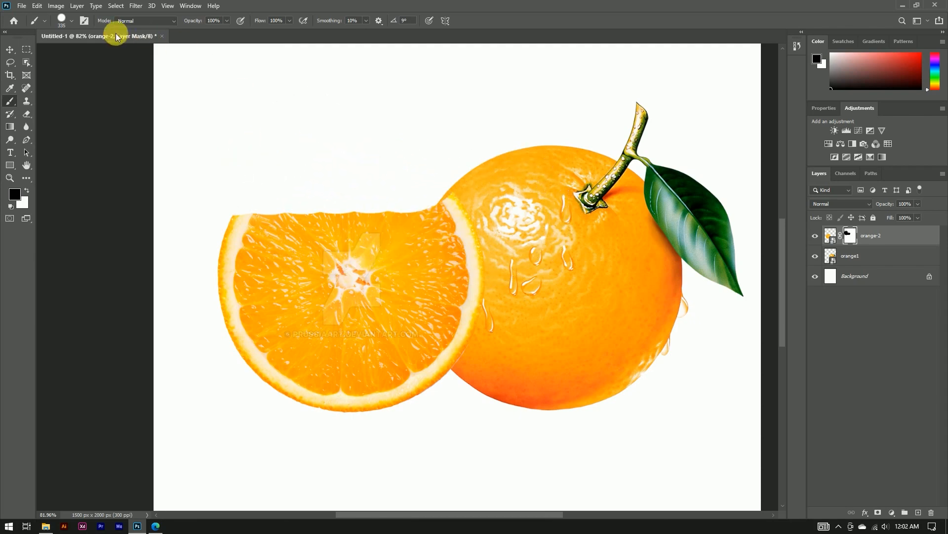
Open the detailed brush settings and adjust the brush tip used for masking
click(63, 22)
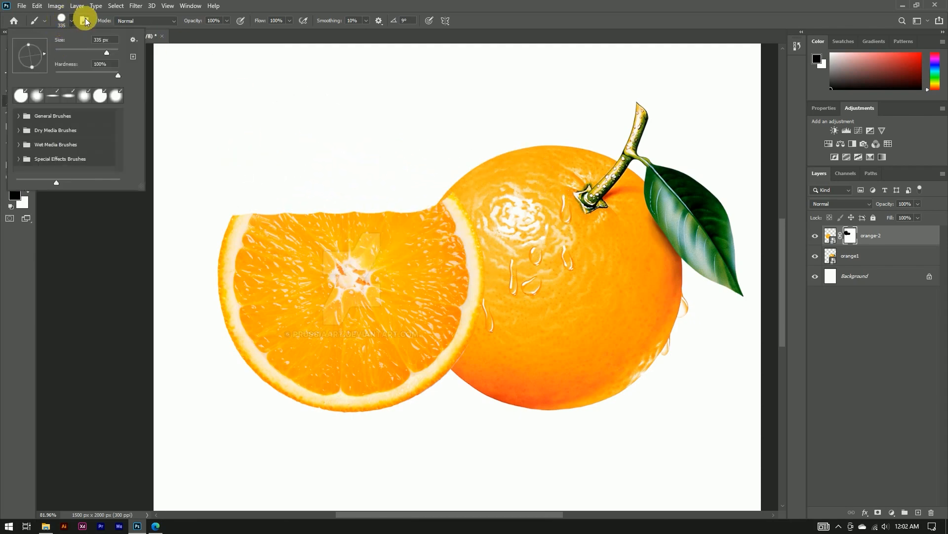
click(84, 20)
click(84, 20)
drag(693, 232, 677, 231)
click(769, 68)
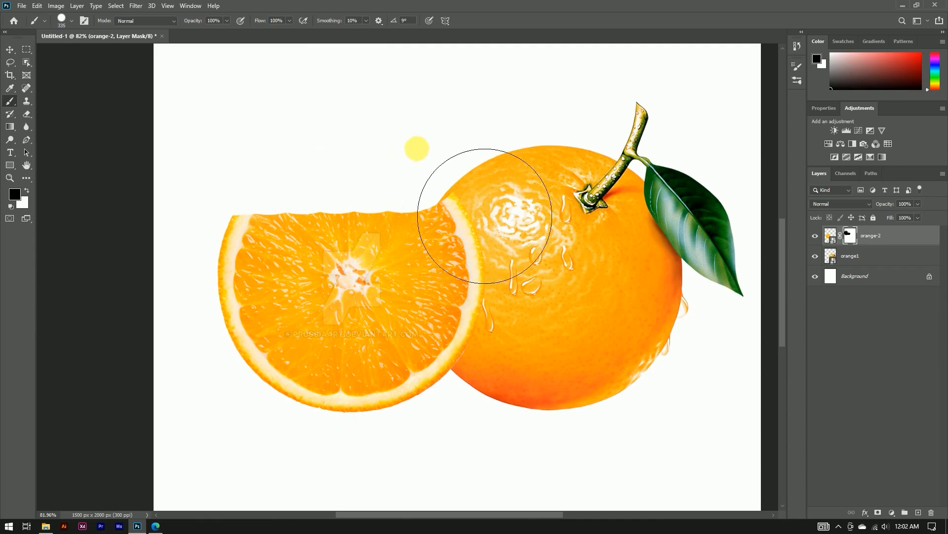
Paint black on the orange-2 mask to remove all the pulp inside the slice, leaving only the curved rind
scroll(346, 252, up, 2)
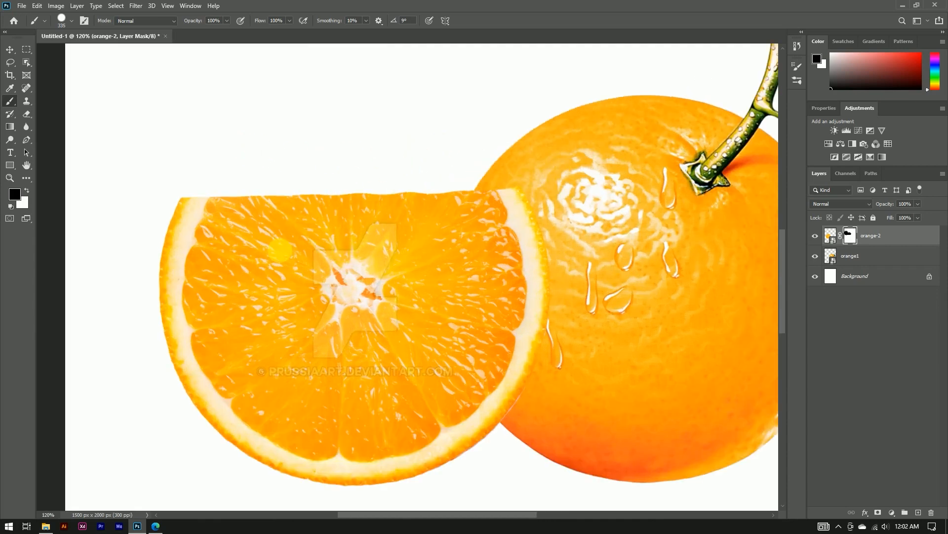
click(291, 257)
click(282, 286)
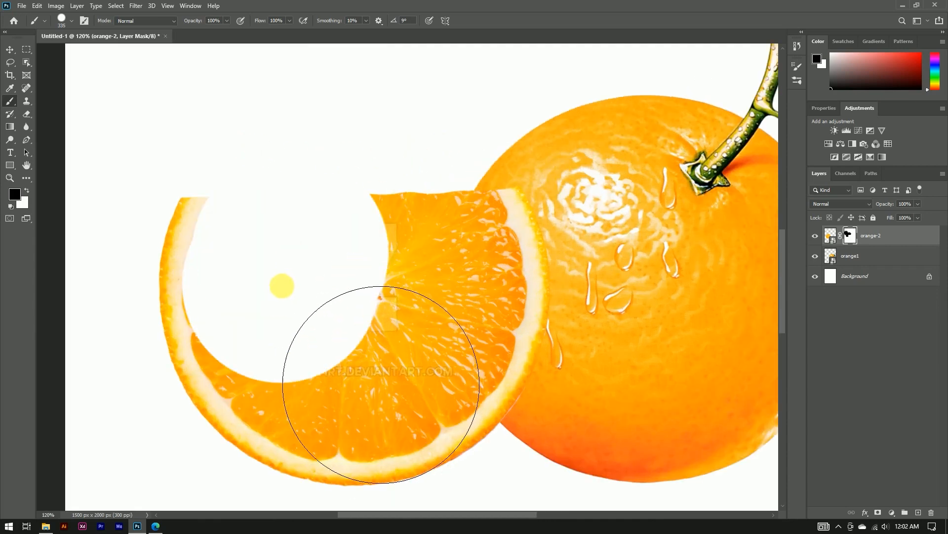
click(281, 295)
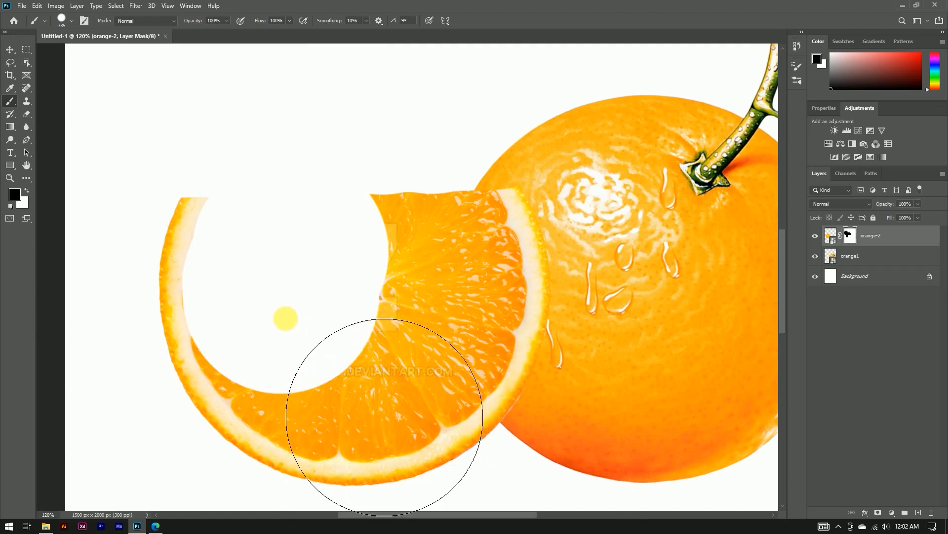
click(288, 318)
click(315, 348)
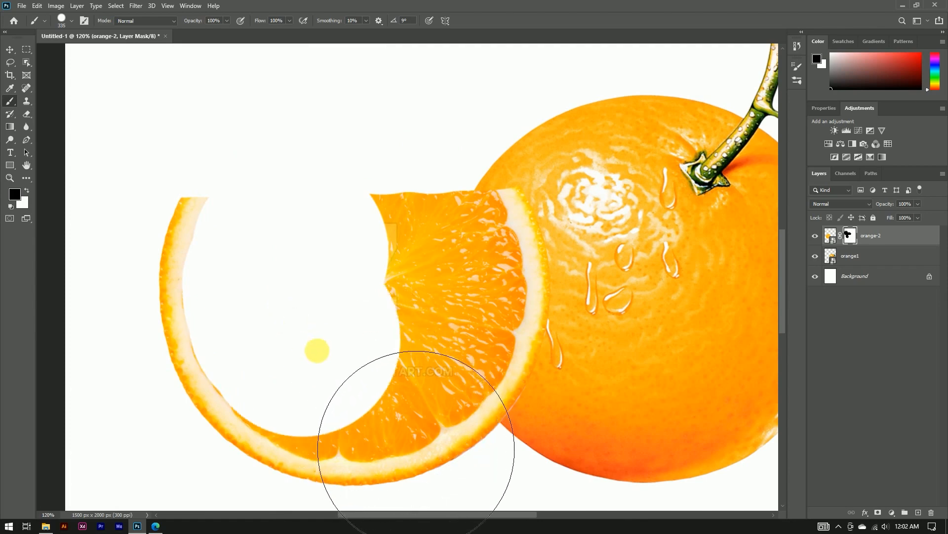
click(311, 352)
click(341, 365)
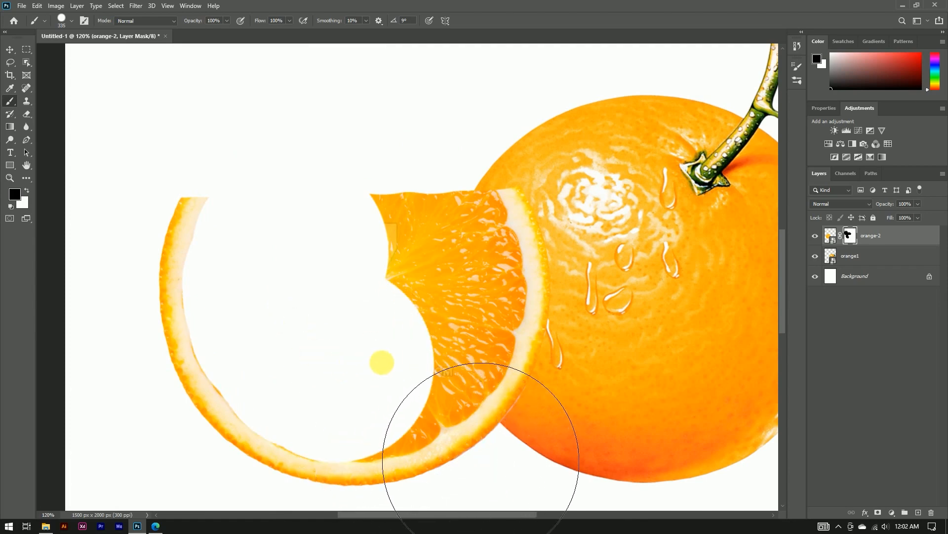
click(381, 353)
click(407, 336)
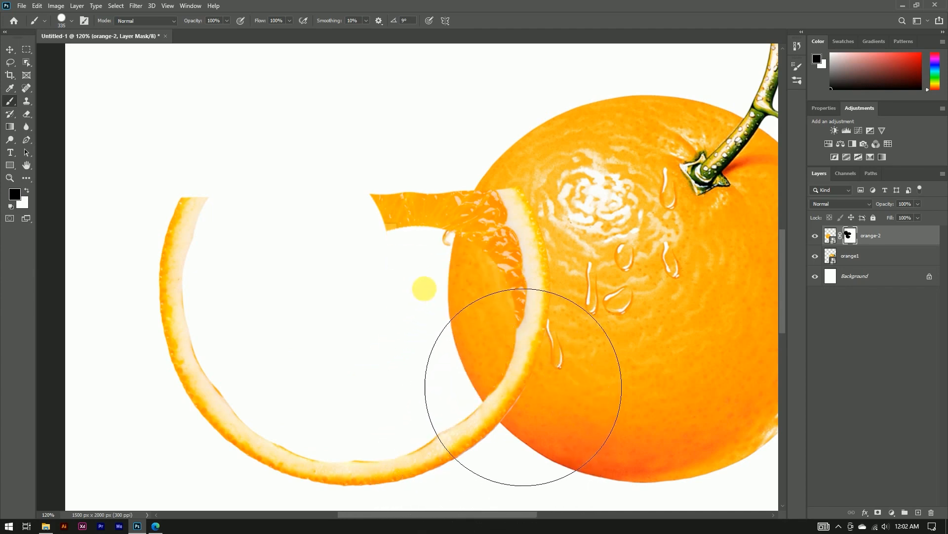
click(412, 275)
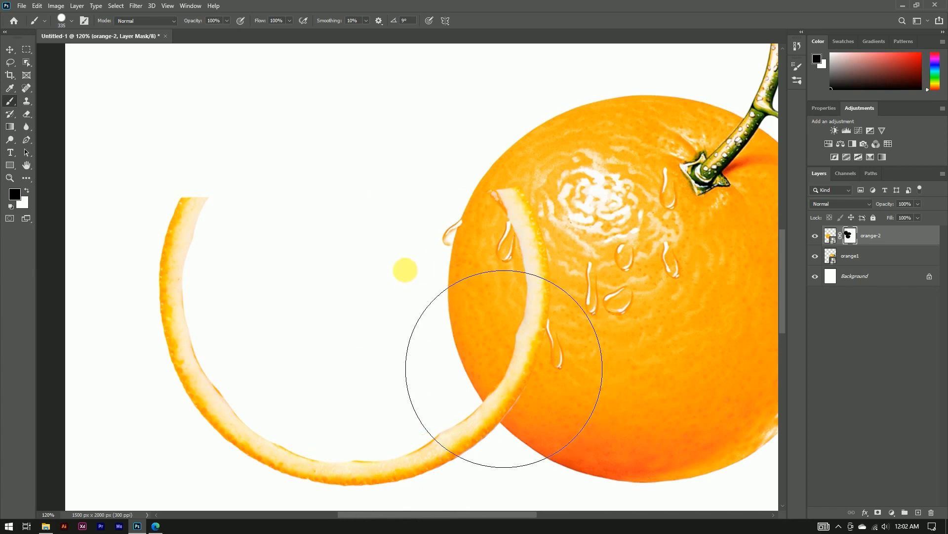
click(411, 237)
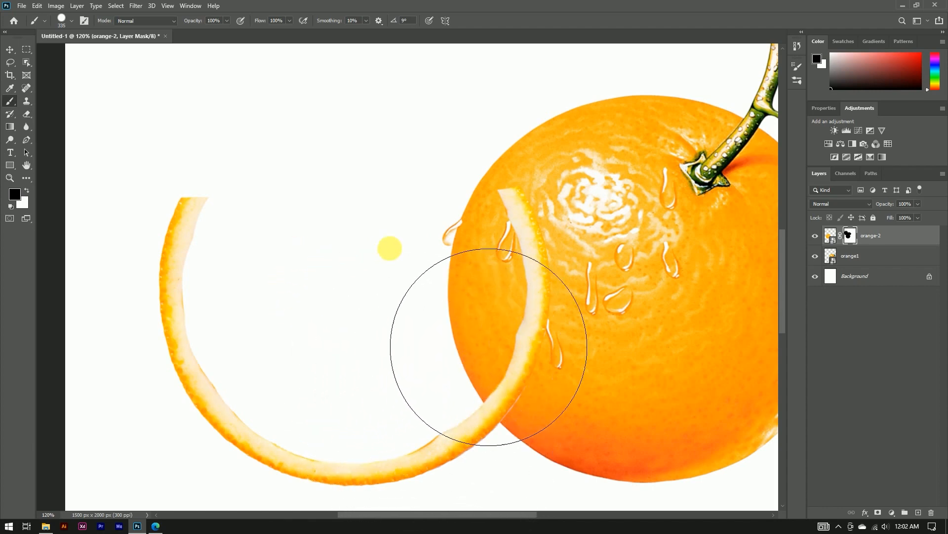
Hide the orange1 layer so only the masked rind shows on the white background
scroll(348, 278, down, 9)
scroll(369, 289, up, 8)
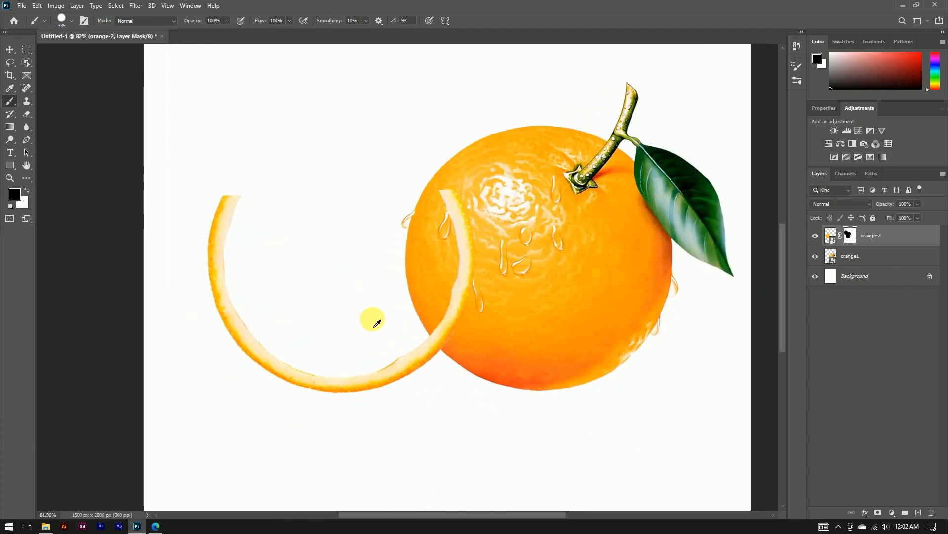
scroll(324, 280, down, 3)
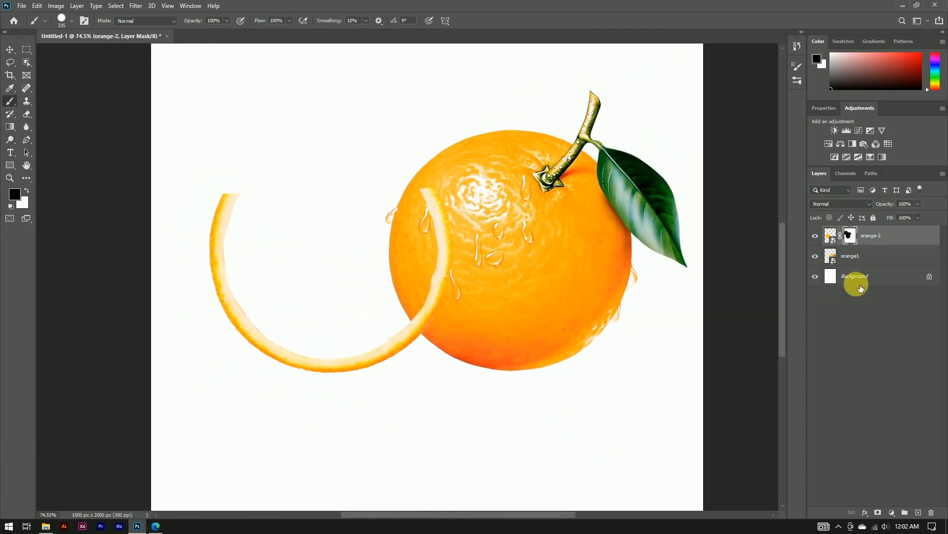
click(816, 257)
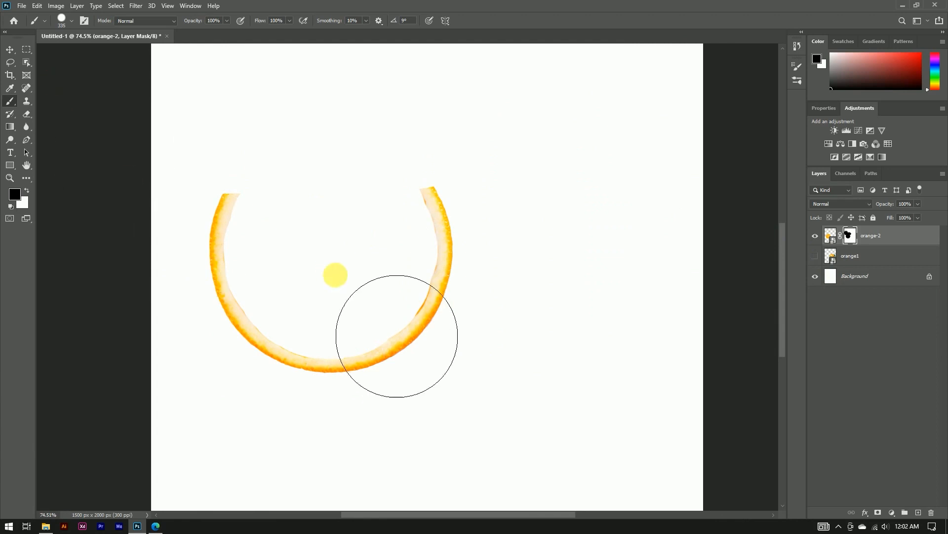
scroll(341, 274, up, 4)
scroll(381, 345, down, 3)
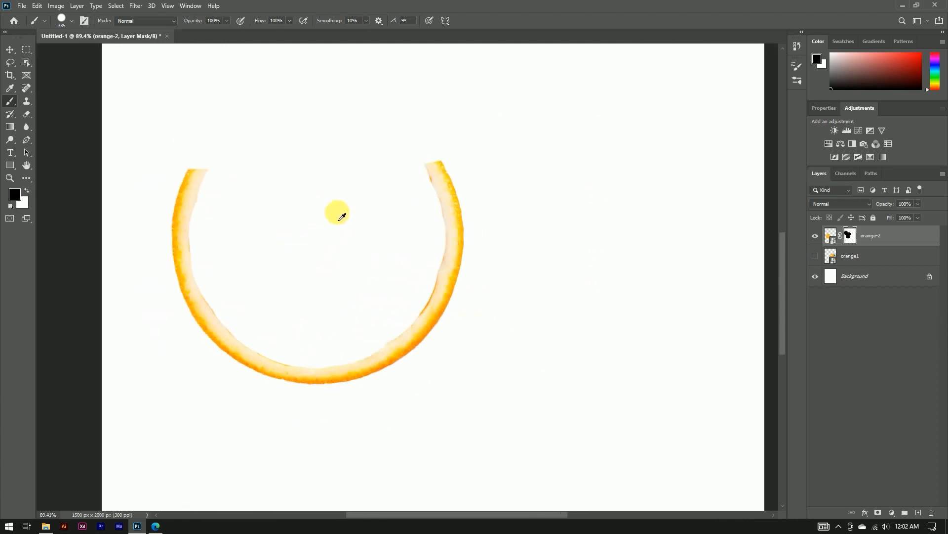
scroll(458, 313, up, 3)
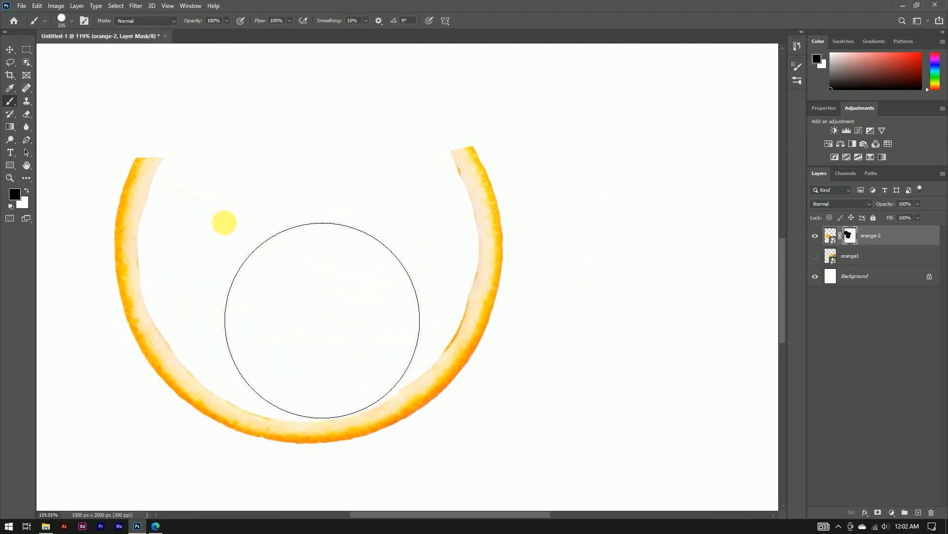
scroll(321, 312, down, 2)
Place the blue water image into the document and arrange its layer directly below orange-2
click(10, 49)
scroll(368, 316, down, 2)
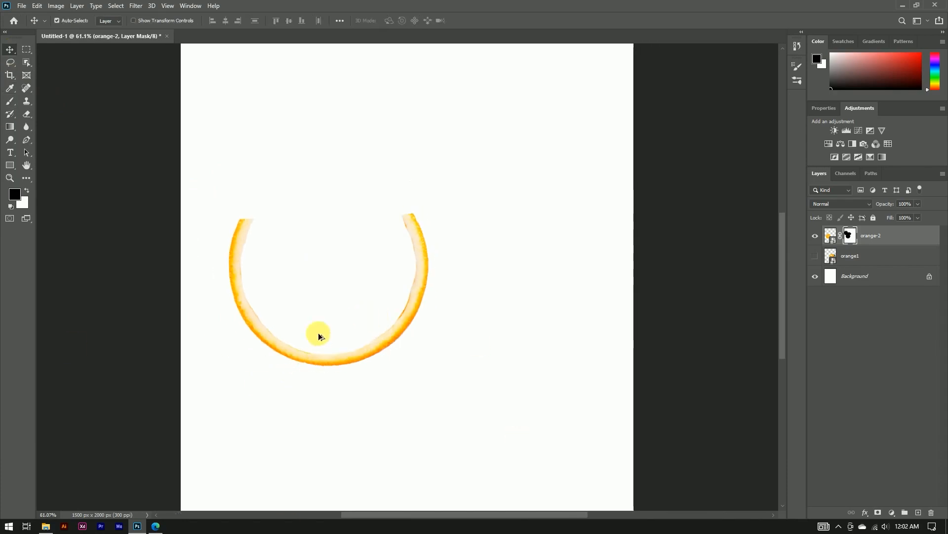
click(54, 529)
click(431, 114)
drag(163, 89, 339, 282)
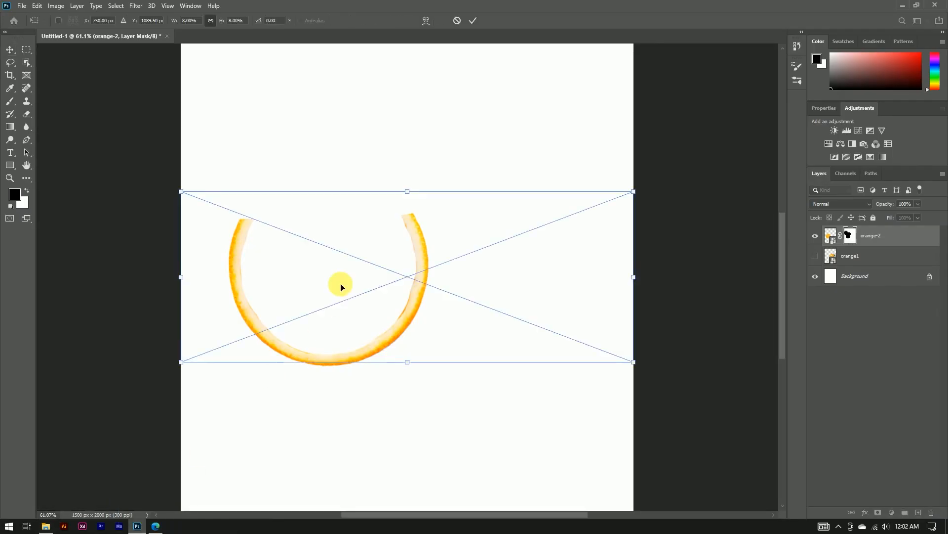
click(471, 21)
drag(883, 248, 884, 264)
Scale the water image to about 3.18% and position it across the opening between the two rind ends
key(ctrl+t)
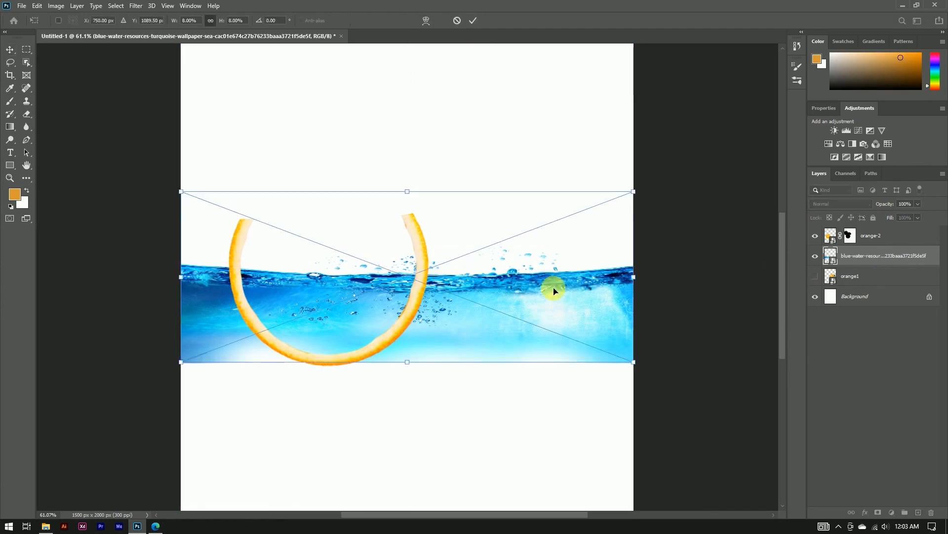
drag(633, 277, 391, 232)
scroll(382, 222, up, 5)
key(alt+space)
click(233, 233)
drag(249, 241, 391, 241)
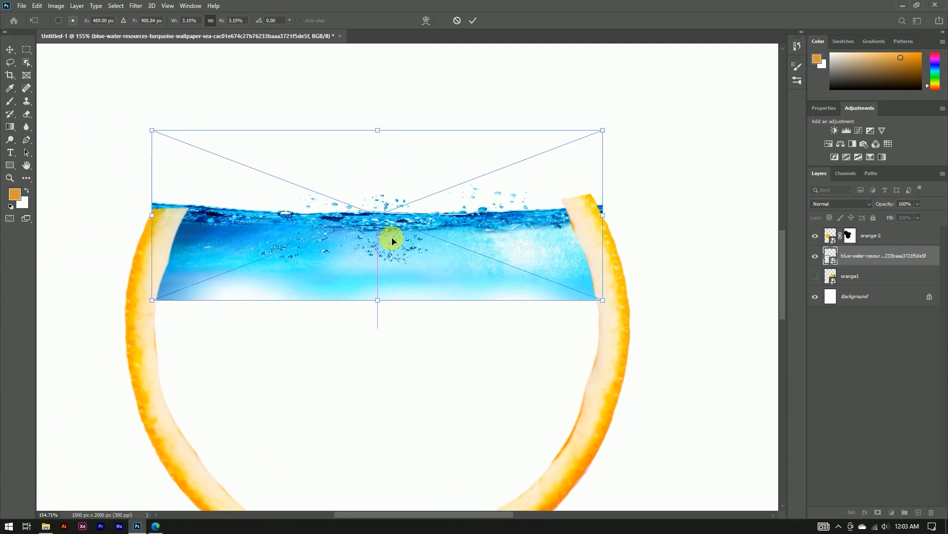
drag(608, 220, 611, 220)
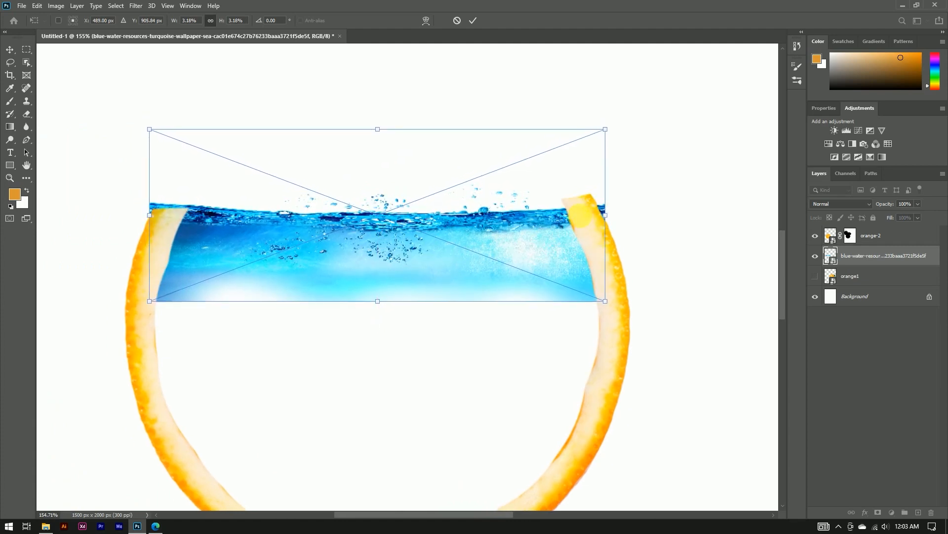
Move the water image slightly down and nudge it two steps lower so its surface aligns with the rind's left end
scroll(381, 218, up, 5)
drag(373, 218, 374, 225)
click(472, 22)
scroll(474, 154, down, 5)
scroll(281, 177, up, 5)
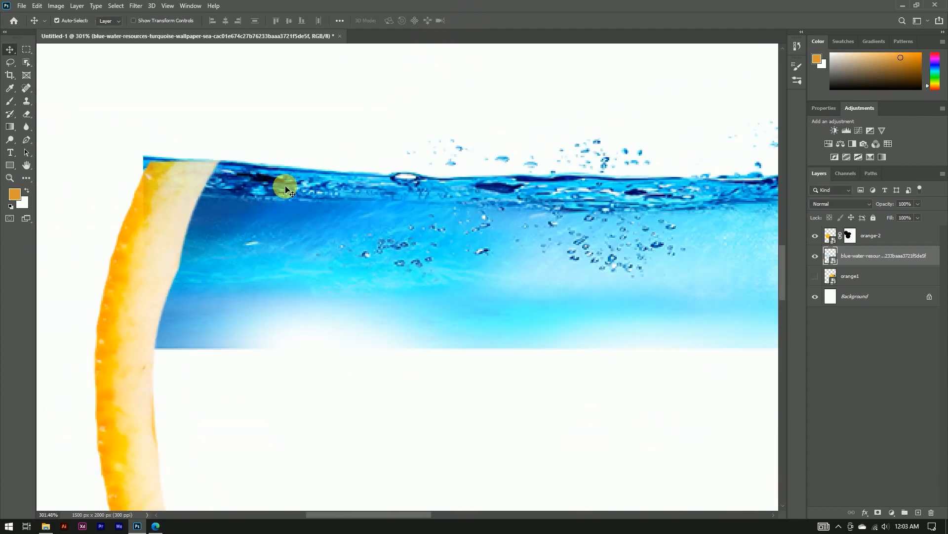
key(Down)
key(Down)
scroll(286, 190, down, 3)
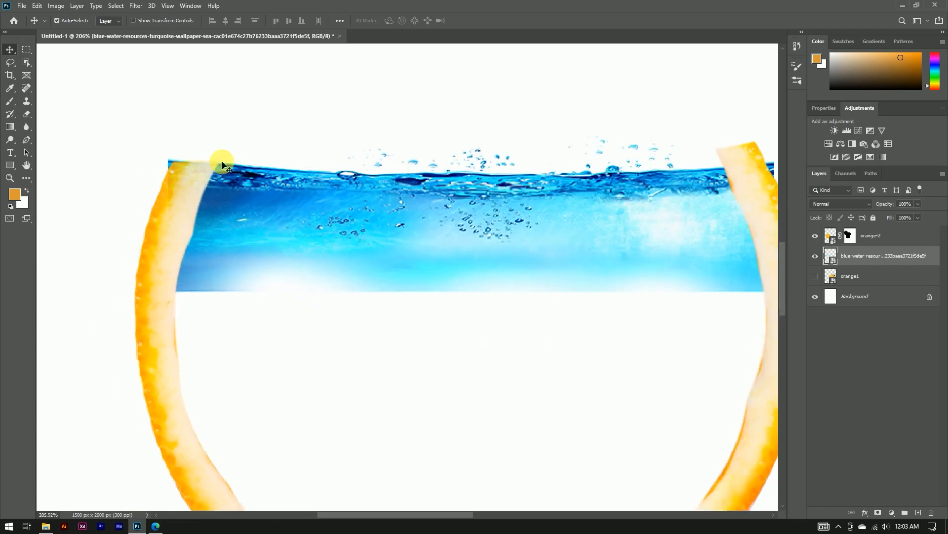
Refine the orange-2 layer mask with the brush so both rind ends are trimmed level with the water surface
click(856, 240)
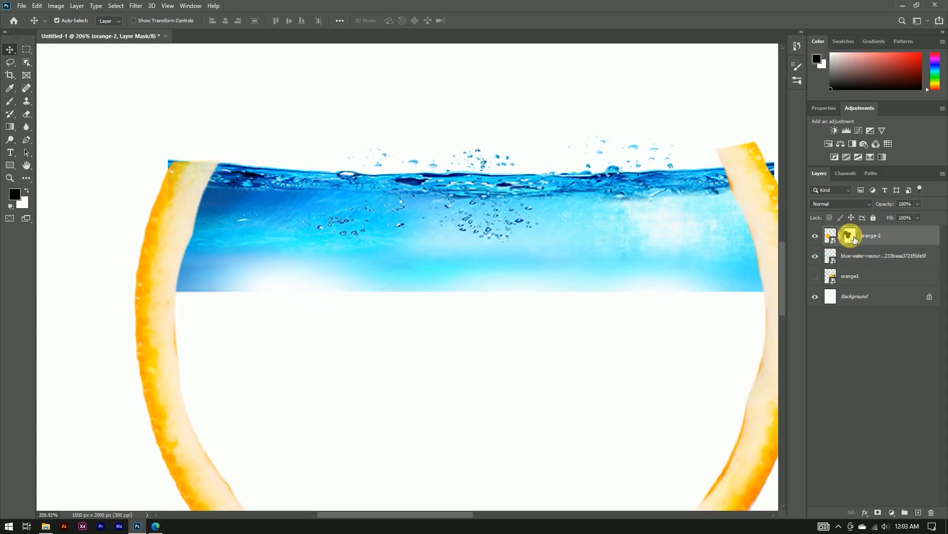
key(b)
mouse_move(254, 200)
mouse_down()
mouse_move(226, 328)
mouse_move(142, 256)
mouse_move(34, 194)
mouse_up()
drag(326, 232, 351, 401)
mouse_move(324, 200)
mouse_down()
mouse_move(211, 190)
mouse_move(191, 174)
mouse_move(165, 178)
mouse_move(165, 195)
mouse_up()
key(x)
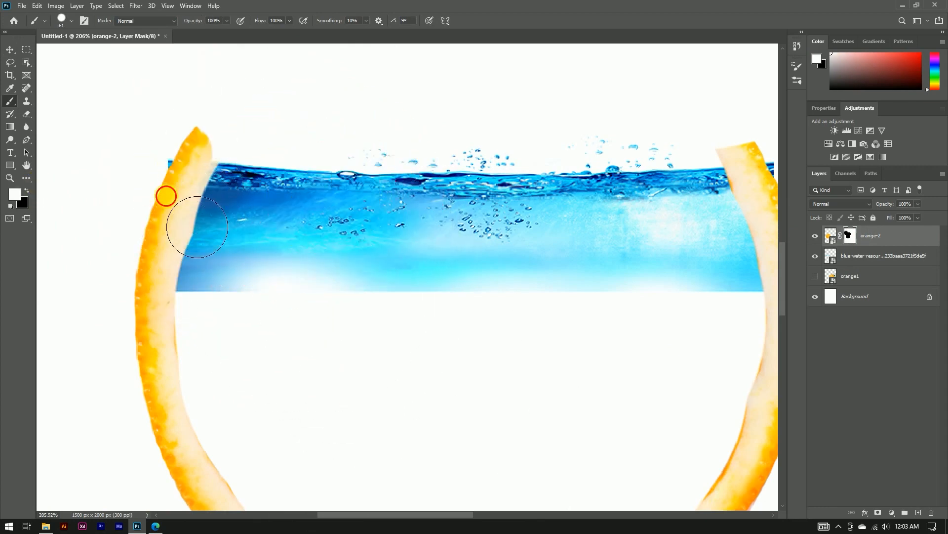
key(x)
mouse_move(221, 165)
mouse_down()
mouse_move(212, 153)
mouse_move(250, 162)
mouse_up()
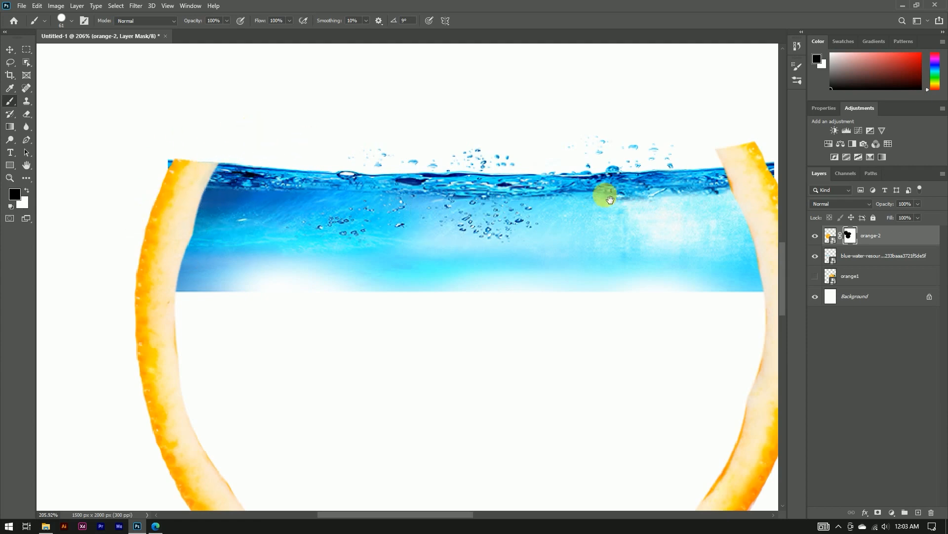
scroll(617, 217, right, 5)
drag(505, 167, 552, 160)
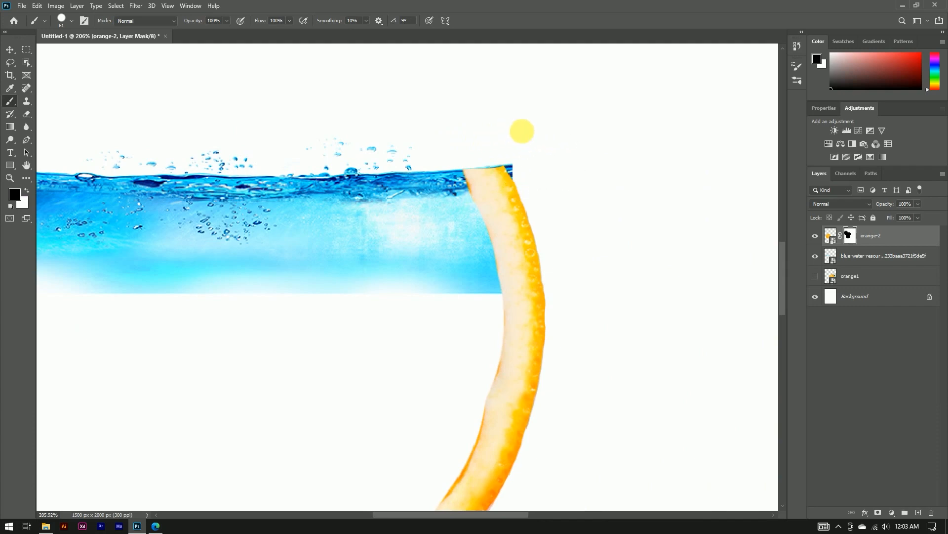
Rename the blue water layer as water wave and add a layer mask to it
click(847, 256)
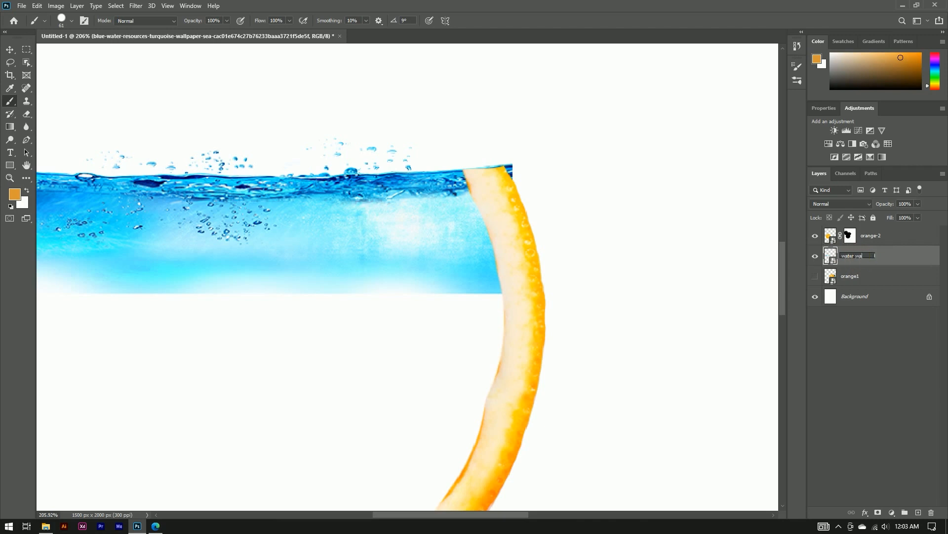
key(Return)
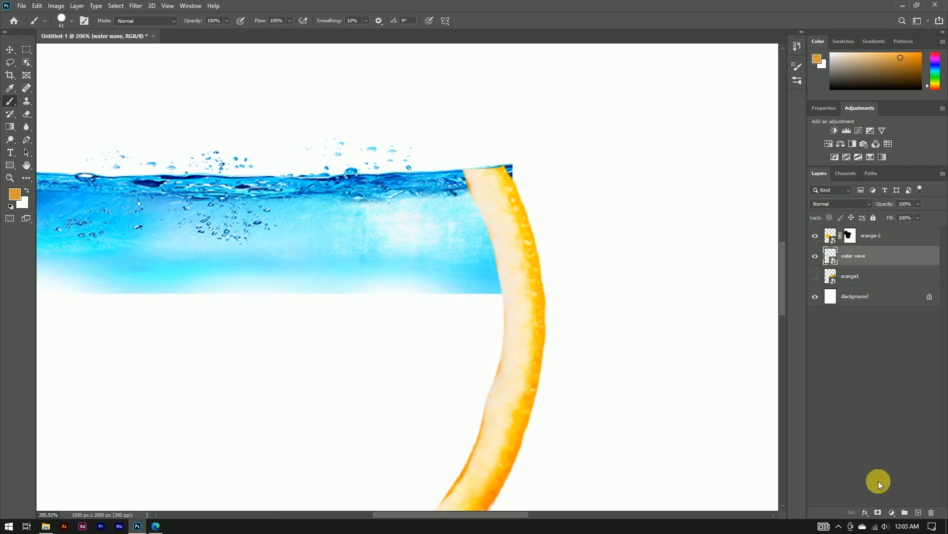
click(878, 513)
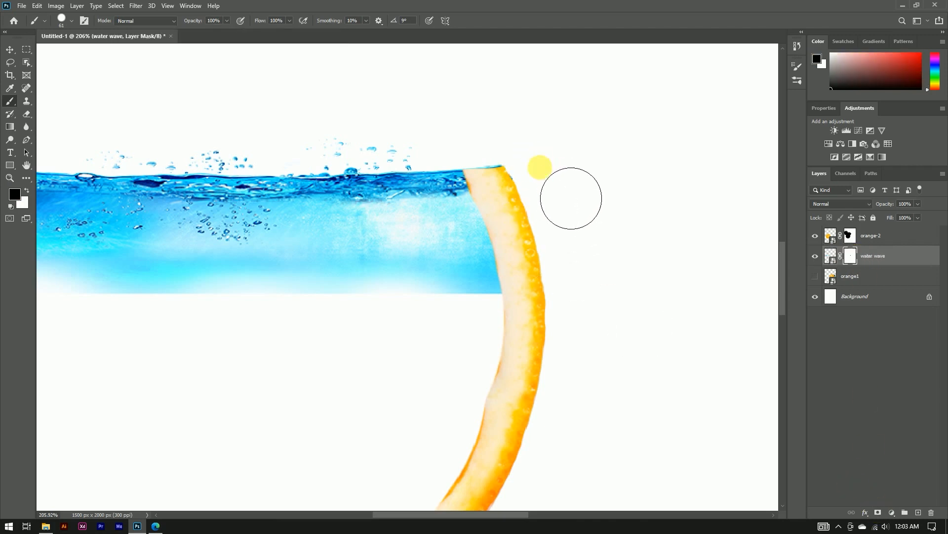
Paint black on the water wave mask to hide the water sticking out beyond both rind ends
scroll(494, 154, up, 4)
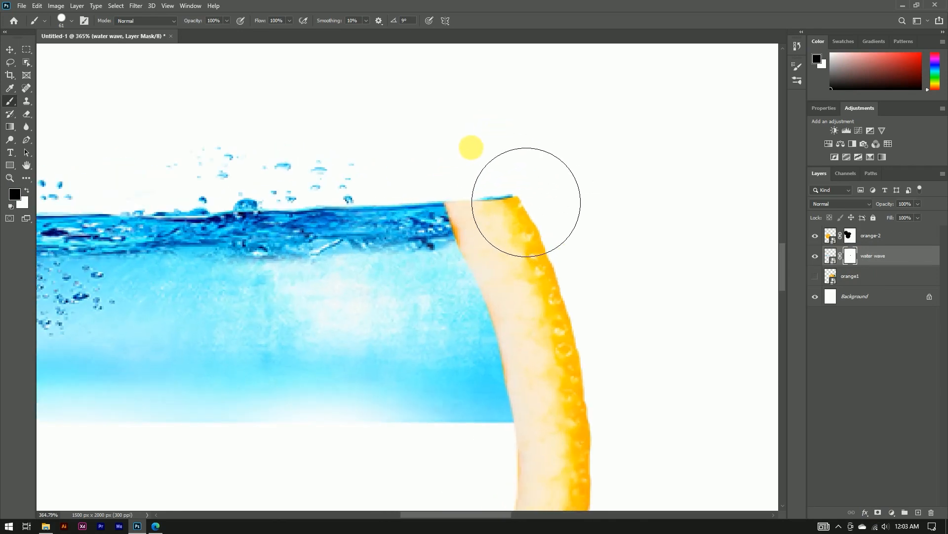
scroll(664, 190, down, 5)
scroll(237, 233, up, 5)
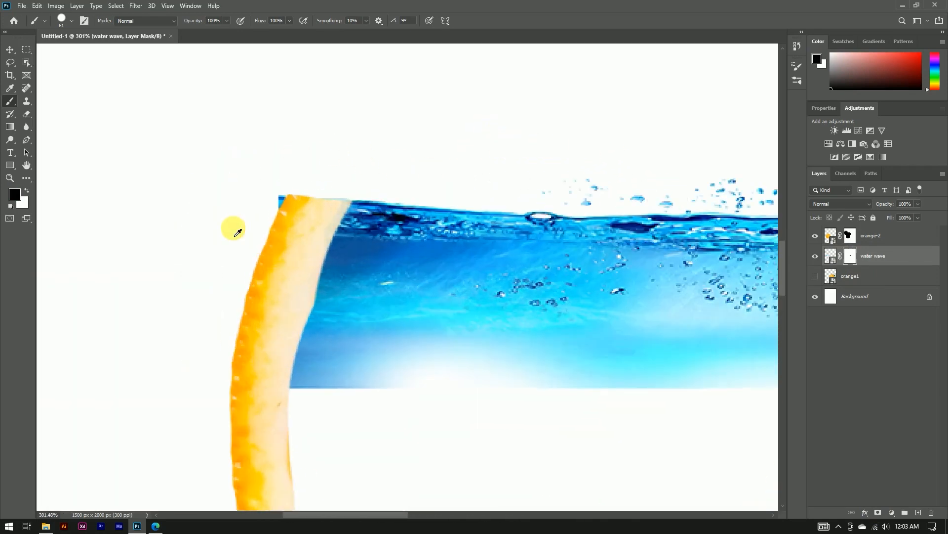
scroll(284, 194, down, 1)
scroll(284, 194, up, 3)
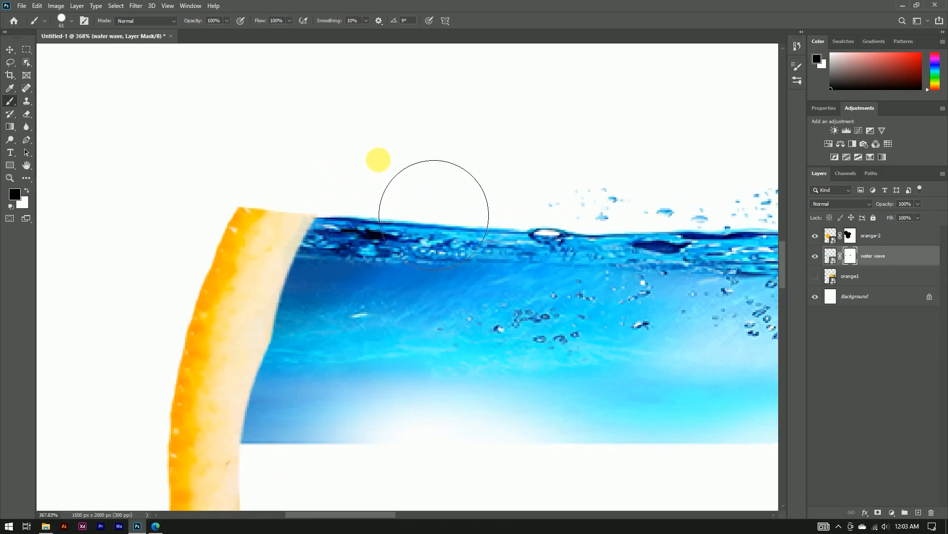
scroll(434, 215, down, 8)
scroll(388, 274, up, 4)
drag(381, 293, 451, 216)
scroll(375, 273, down, 5)
scroll(375, 273, up, 2)
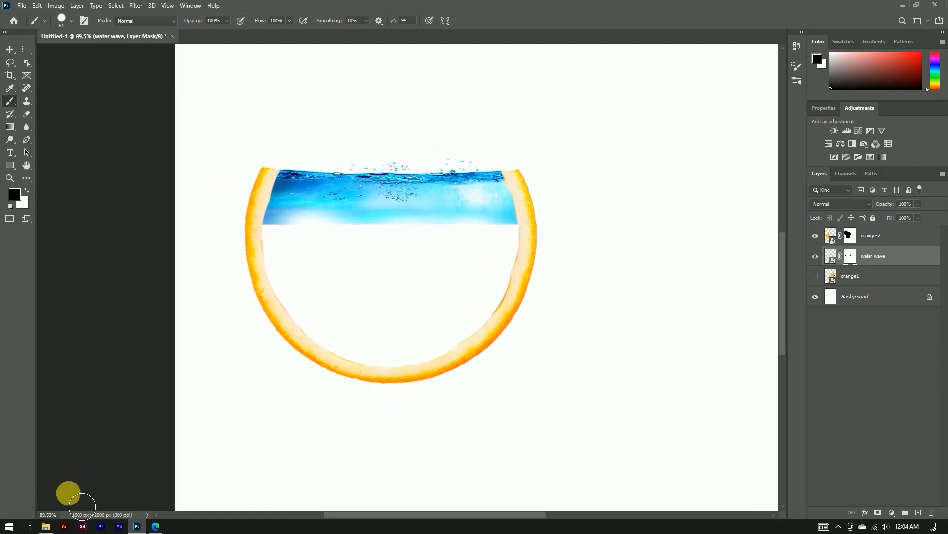
Place the sea-fish-blue-sea image into the document and arrange its layer directly below water wave
click(45, 525)
drag(433, 80, 429, 249)
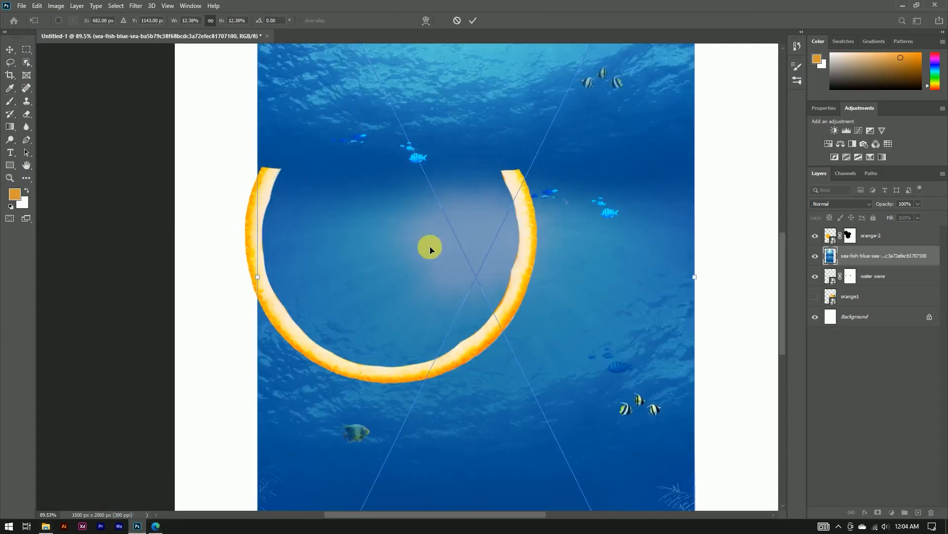
click(479, 17)
mouse_move(846, 261)
mouse_down()
mouse_move(854, 298)
mouse_move(860, 285)
mouse_move(839, 286)
mouse_up()
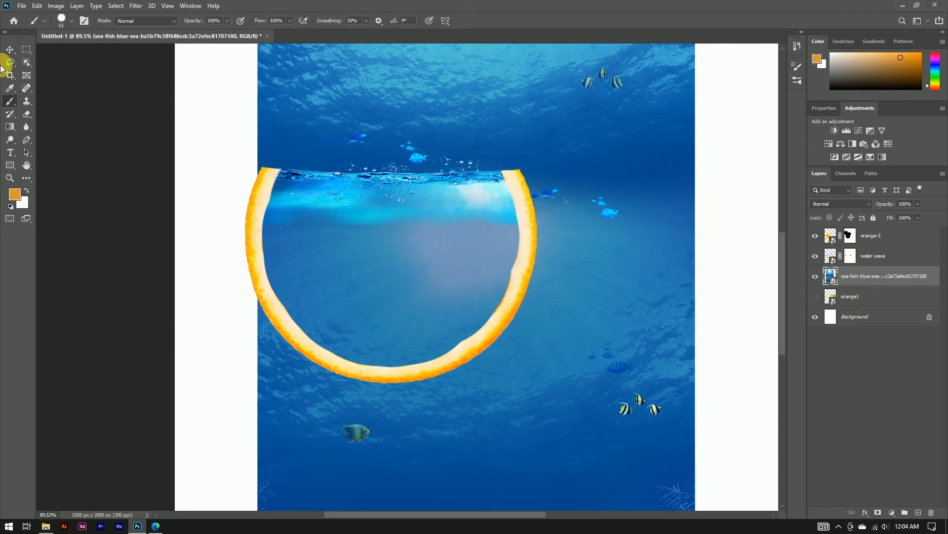
Scale the sea image to 8.28% to match the rind's width and position its seabed inside the bottom of the rind
key(v)
click(316, 256)
scroll(446, 200, down, 4)
drag(520, 410, 463, 250)
scroll(408, 322, down, 7)
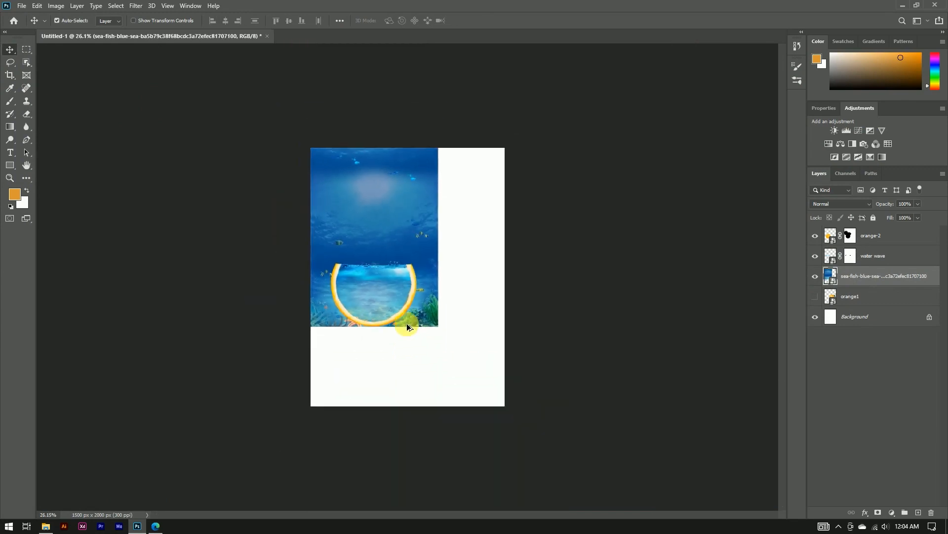
scroll(407, 316, up, 6)
key(ctrl+t)
drag(470, 152, 424, 144)
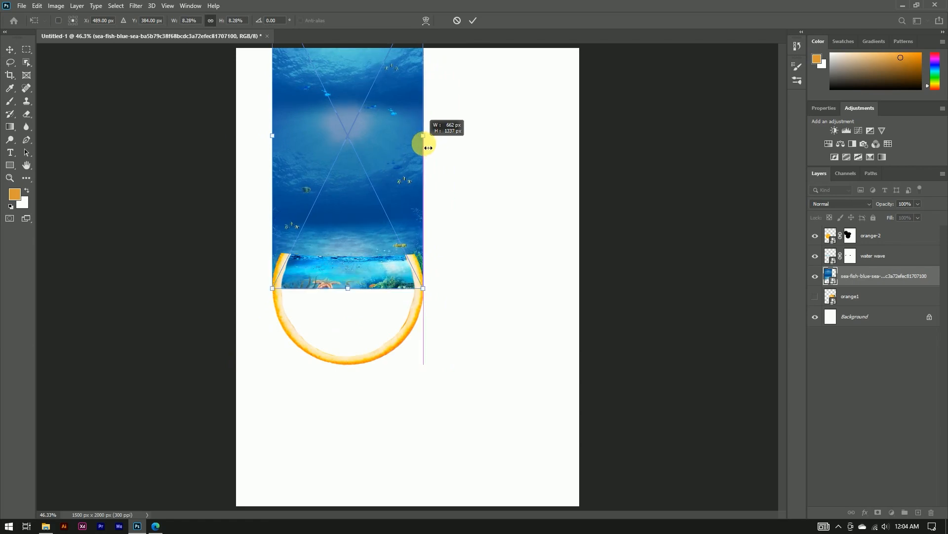
scroll(360, 274, up, 5)
drag(362, 336, 365, 431)
click(471, 21)
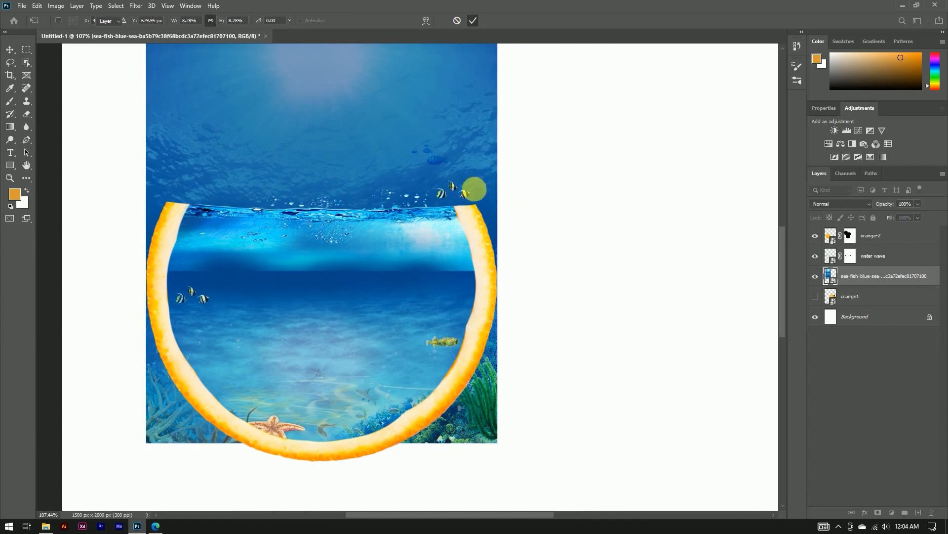
Rename the sea image layer as under water
scroll(537, 232, down, 3)
scroll(537, 232, down, 3)
scroll(495, 144, up, 6)
scroll(426, 288, down, 3)
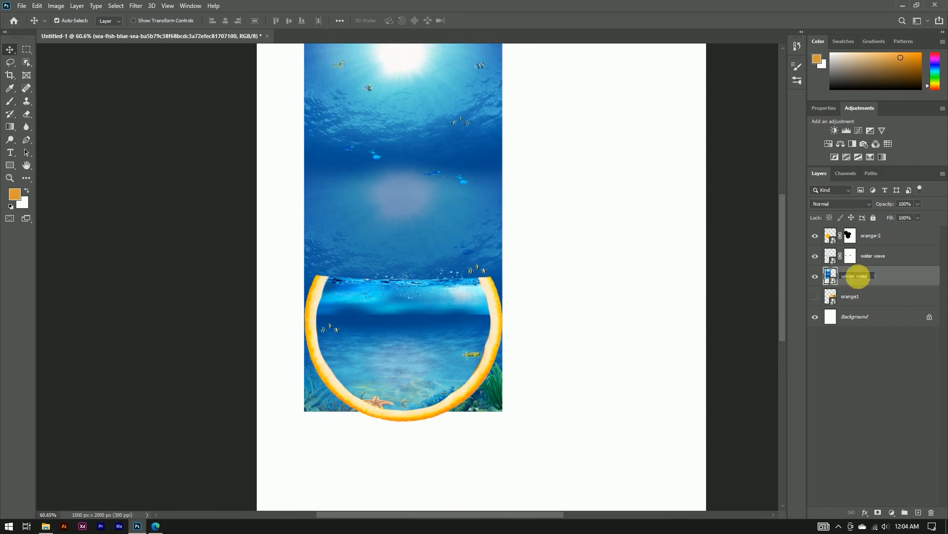
text(r)
key(Return)
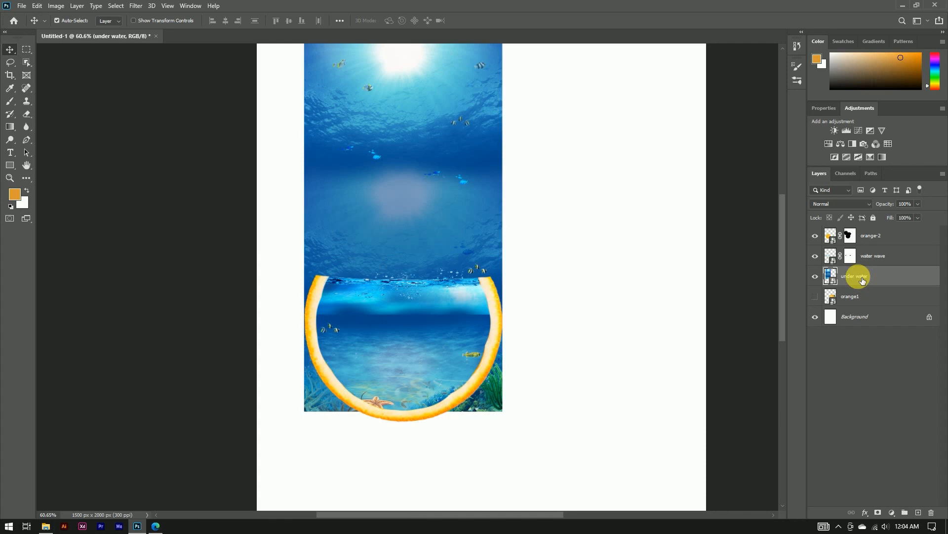
Add a layer mask to the under water layer and paint out everything above and outside the rind with a 256 px brush
click(879, 512)
key(b)
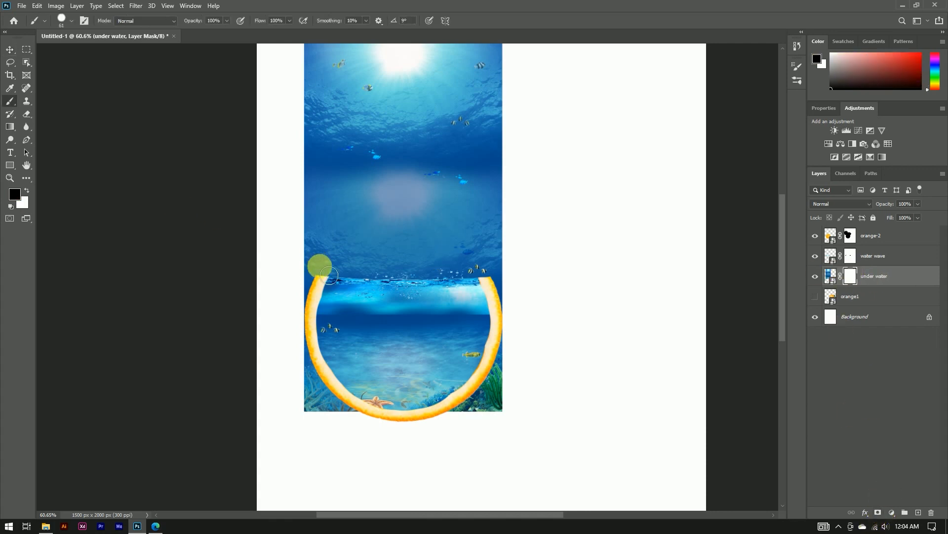
mouse_move(450, 190)
mouse_down()
mouse_move(478, 192)
mouse_move(403, 316)
mouse_up()
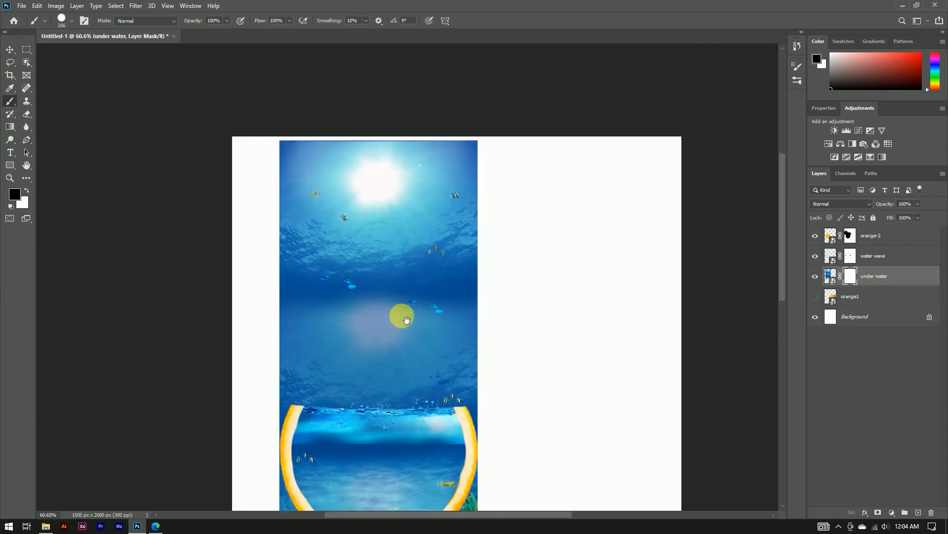
mouse_move(317, 219)
mouse_down()
mouse_move(485, 205)
mouse_move(303, 288)
mouse_move(305, 356)
mouse_move(529, 331)
mouse_up()
drag(491, 293, 459, 269)
mouse_move(447, 368)
mouse_down()
mouse_move(500, 227)
mouse_move(480, 231)
mouse_up()
scroll(410, 235, up, 5)
mouse_move(305, 198)
mouse_down()
mouse_move(231, 252)
mouse_move(212, 283)
mouse_move(191, 393)
mouse_move(202, 212)
mouse_up()
mouse_move(263, 285)
mouse_down()
mouse_move(279, 350)
mouse_move(330, 411)
mouse_up()
mouse_move(615, 215)
mouse_down()
mouse_move(630, 177)
mouse_move(591, 312)
mouse_move(495, 419)
mouse_up()
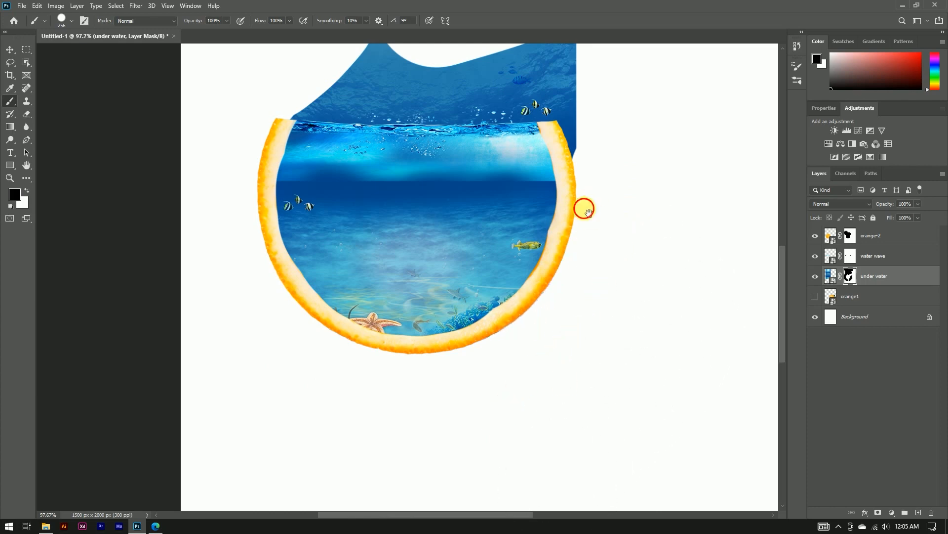
drag(592, 203, 529, 371)
mouse_move(299, 288)
mouse_down()
mouse_move(437, 298)
mouse_move(568, 289)
mouse_up()
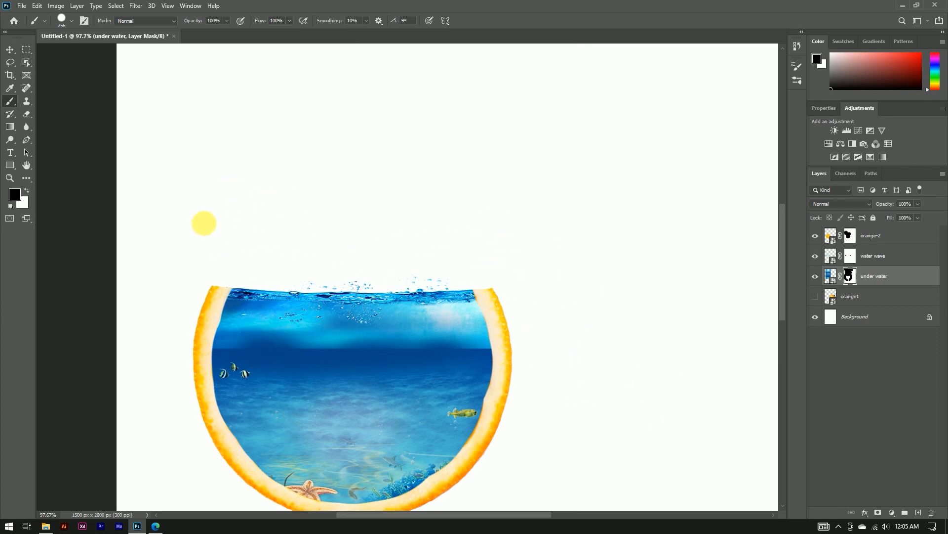
scroll(355, 275, down, 3)
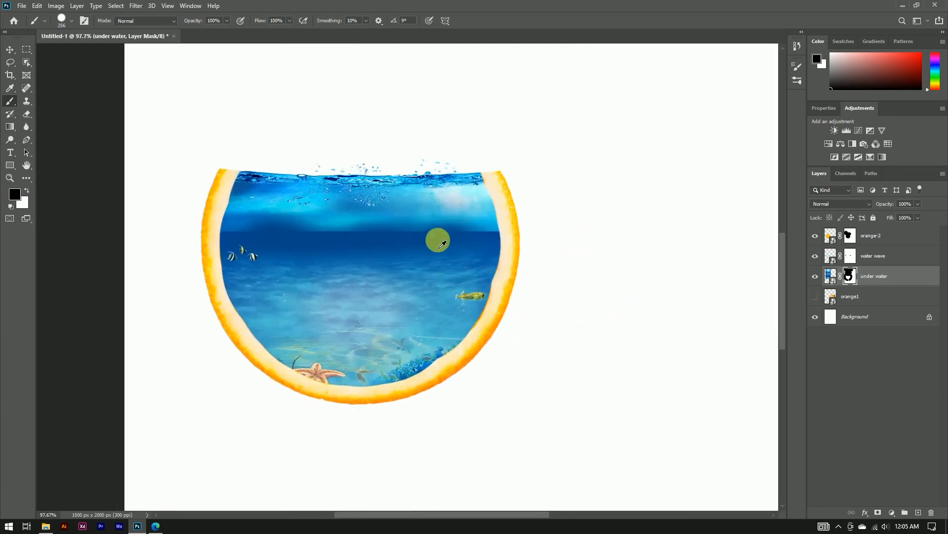
On the water wave mask, blend the left part of the water's lower edge using a soft 153 px brush at 66% opacity
scroll(443, 253, up, 3)
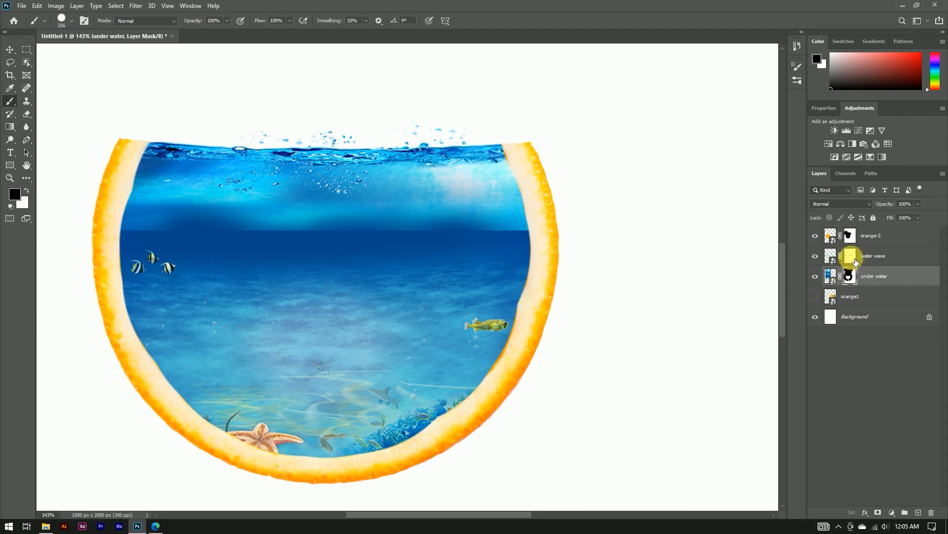
click(854, 258)
click(816, 256)
click(816, 256)
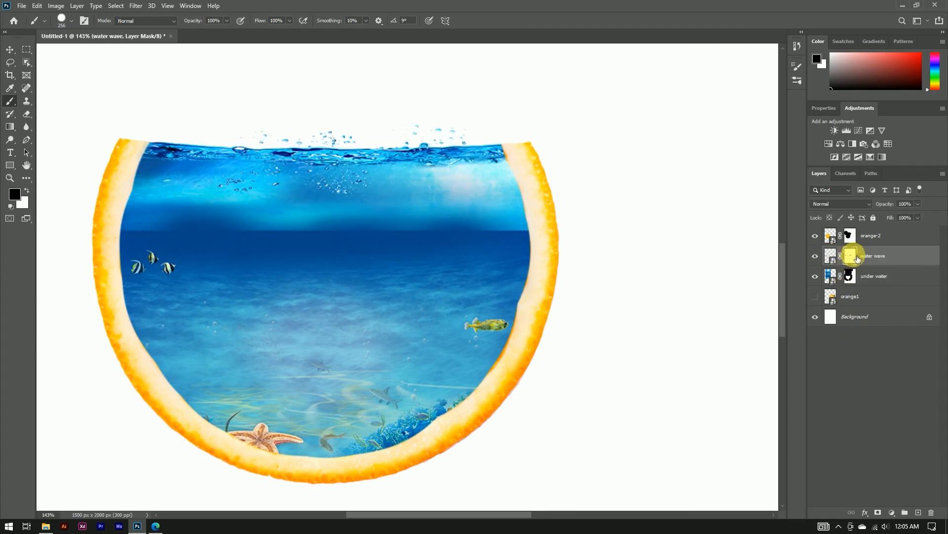
mouse_move(359, 230)
mouse_down()
mouse_move(299, 228)
mouse_move(318, 244)
mouse_up()
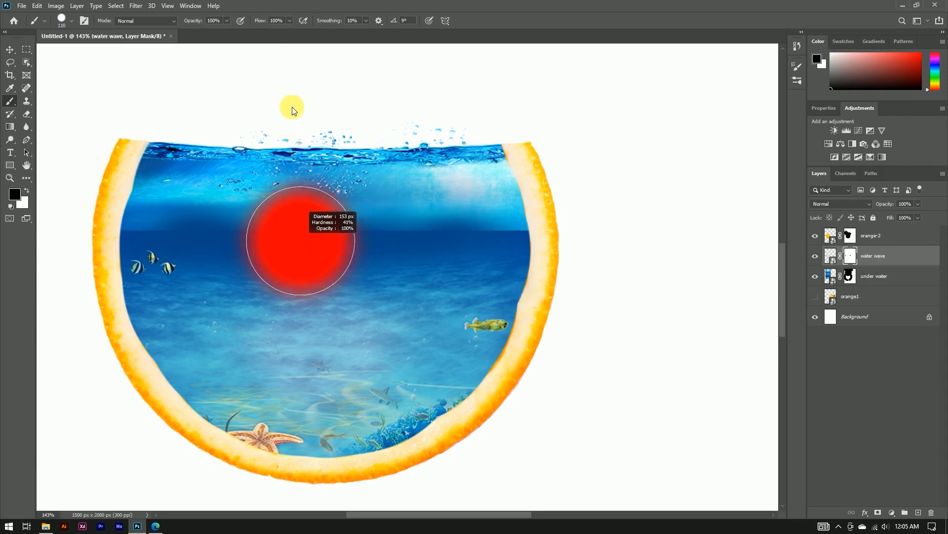
click(195, 21)
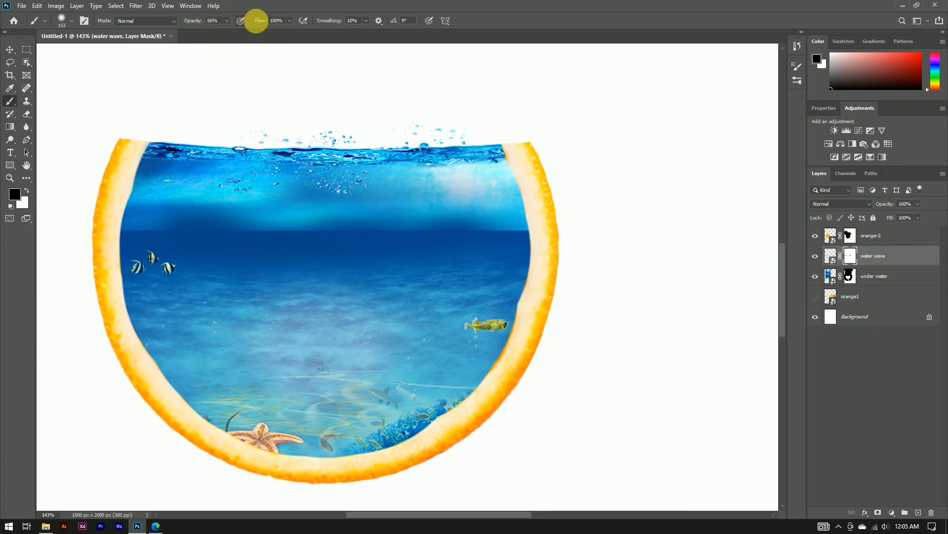
drag(261, 21, 258, 22)
mouse_move(175, 243)
mouse_down()
mouse_move(201, 244)
mouse_move(159, 255)
mouse_move(339, 284)
mouse_move(332, 249)
mouse_up()
Reduce the brush opacity to 35% and fade out the remaining hard edge of the water wave towards the right rind
click(198, 23)
click(263, 21)
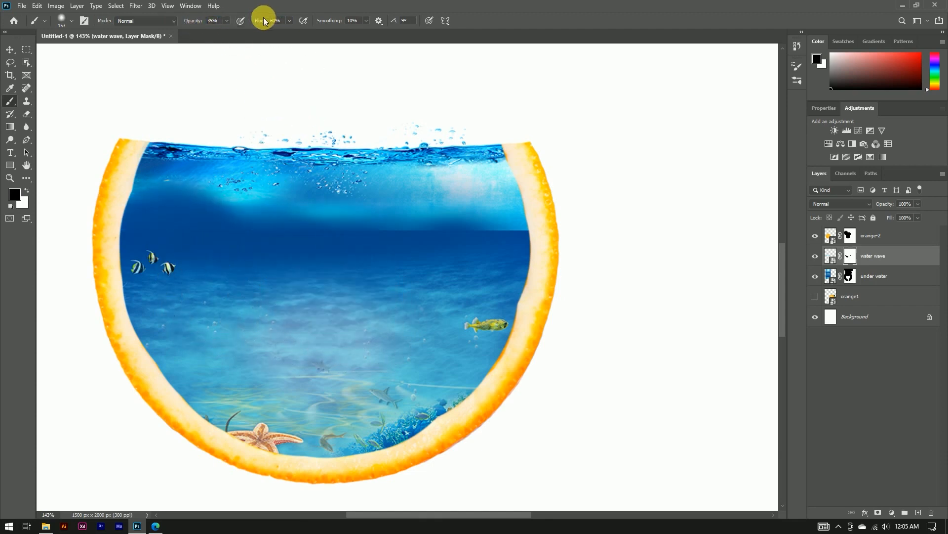
mouse_move(221, 244)
mouse_down()
mouse_move(367, 264)
mouse_move(493, 256)
mouse_move(438, 258)
mouse_move(487, 254)
mouse_move(456, 254)
mouse_up()
mouse_move(514, 235)
mouse_down()
mouse_move(512, 271)
mouse_move(561, 257)
mouse_move(544, 251)
mouse_move(512, 266)
mouse_move(522, 250)
mouse_move(496, 229)
mouse_move(185, 243)
mouse_move(306, 241)
mouse_up()
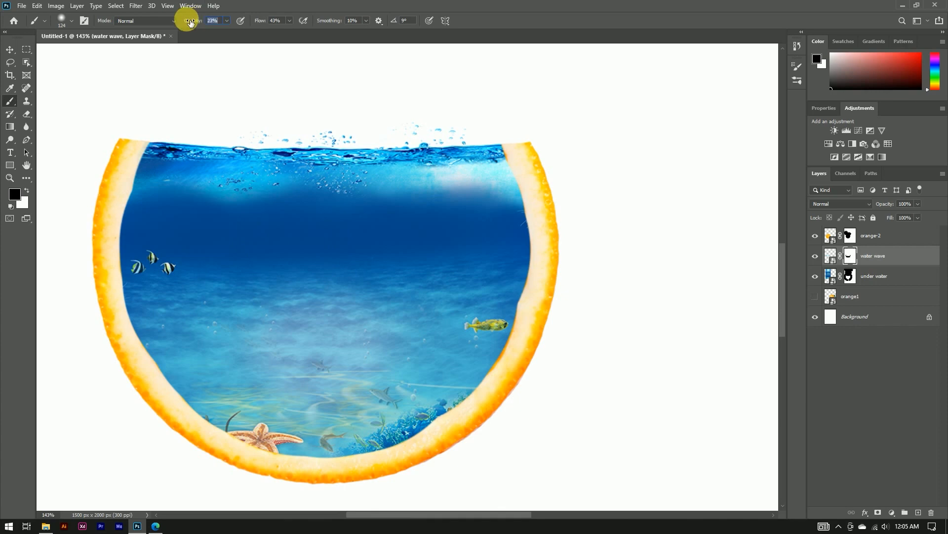
Soften the water wave transition with faint black and white mask strokes, using 15% brush opacity and 22% flow
mouse_move(256, 254)
mouse_down()
mouse_move(509, 248)
mouse_move(259, 265)
mouse_move(303, 271)
mouse_move(290, 248)
mouse_up()
key(x)
mouse_move(263, 208)
mouse_down()
mouse_move(515, 213)
mouse_move(468, 224)
mouse_up()
scroll(406, 257, down, 5)
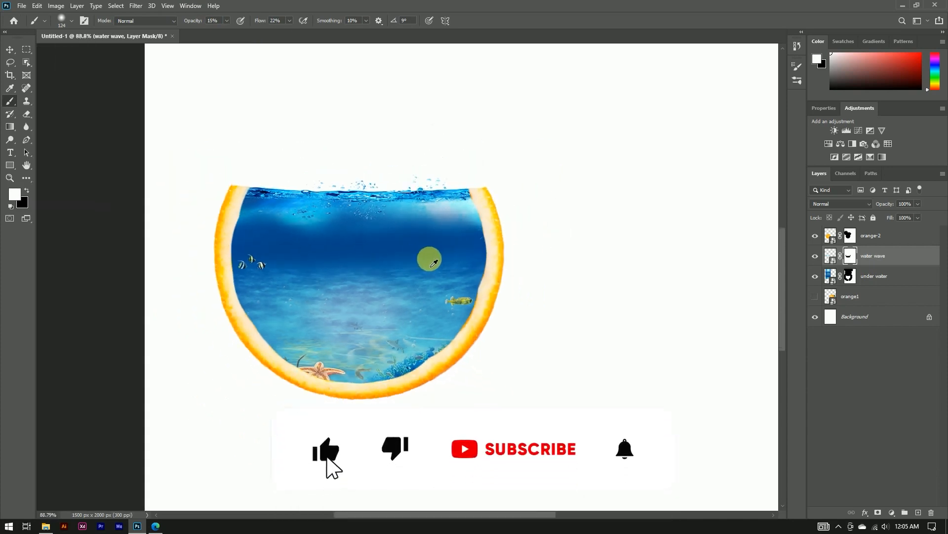
scroll(346, 256, up, 5)
scroll(390, 247, down, 4)
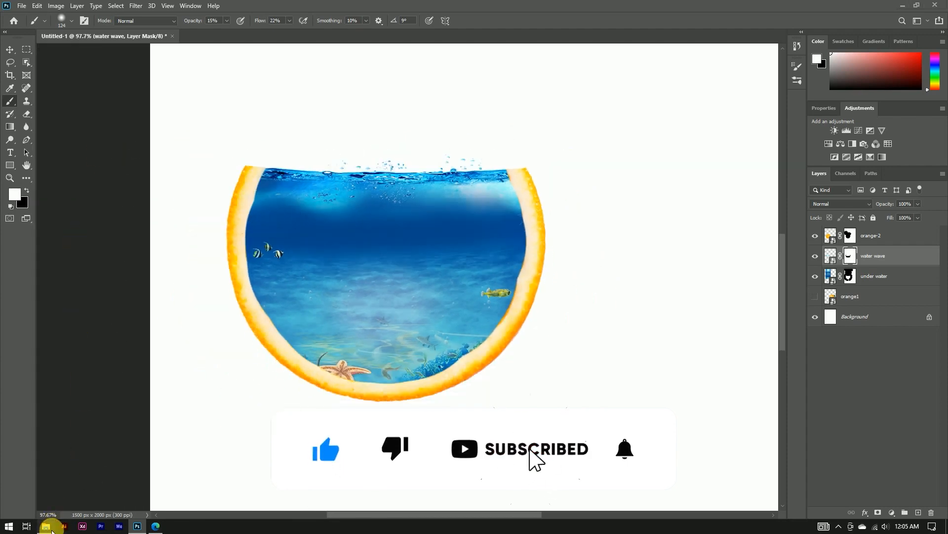
Place the green sea turtle image into the document between the orange-2 and water wave layers
click(46, 526)
click(223, 83)
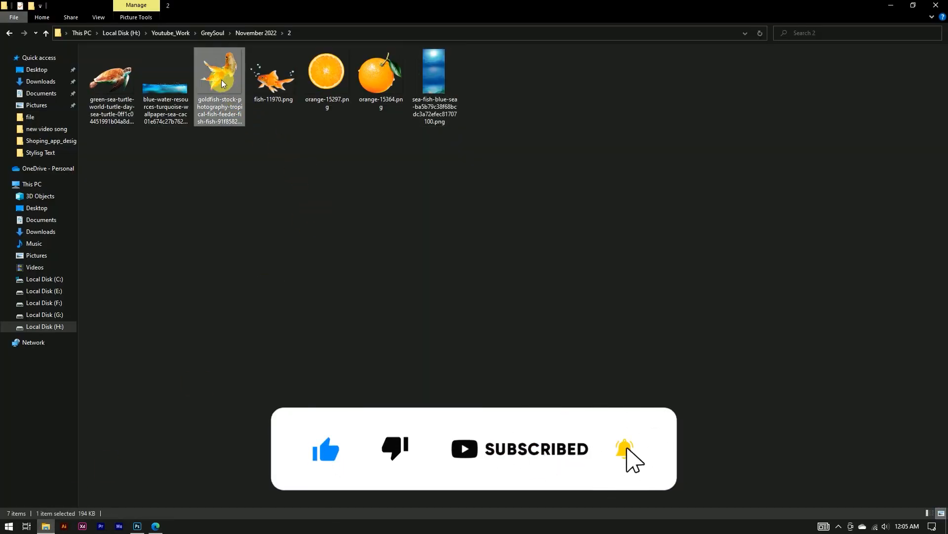
drag(112, 75, 320, 311)
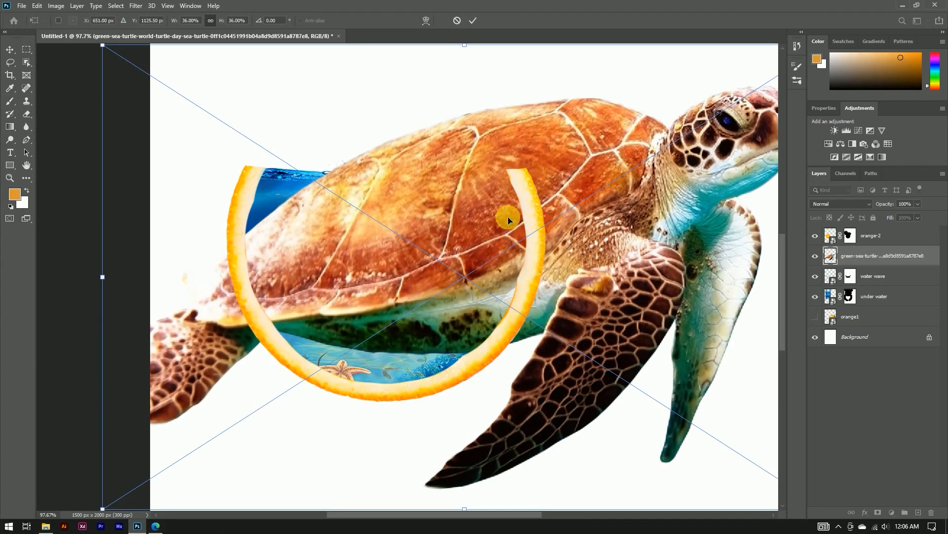
click(473, 20)
Scale the sea turtle down and position it at the left side of the rind so its head and front flippers are inside
scroll(370, 242, down, 5)
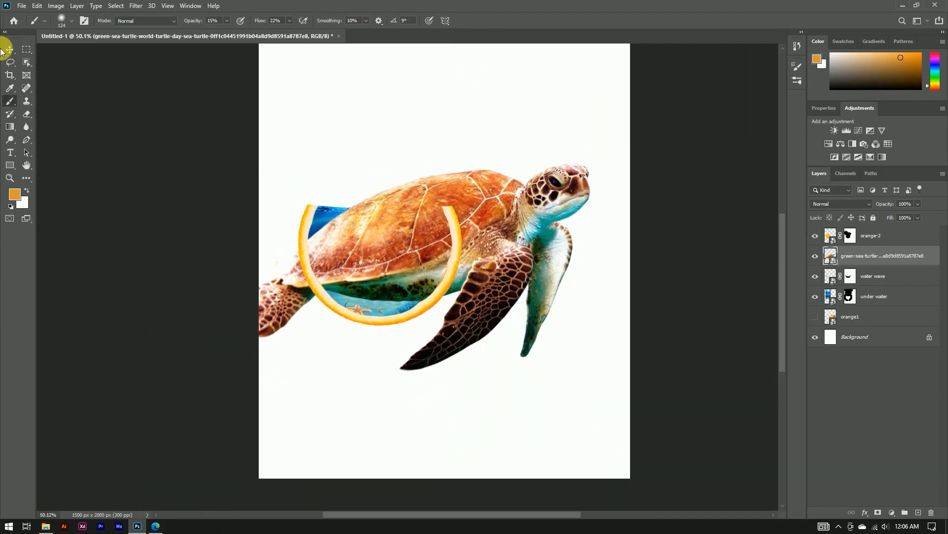
key(ctrl+t)
drag(605, 259, 256, 276)
scroll(410, 255, up, 5)
click(473, 20)
scroll(290, 272, up, 5)
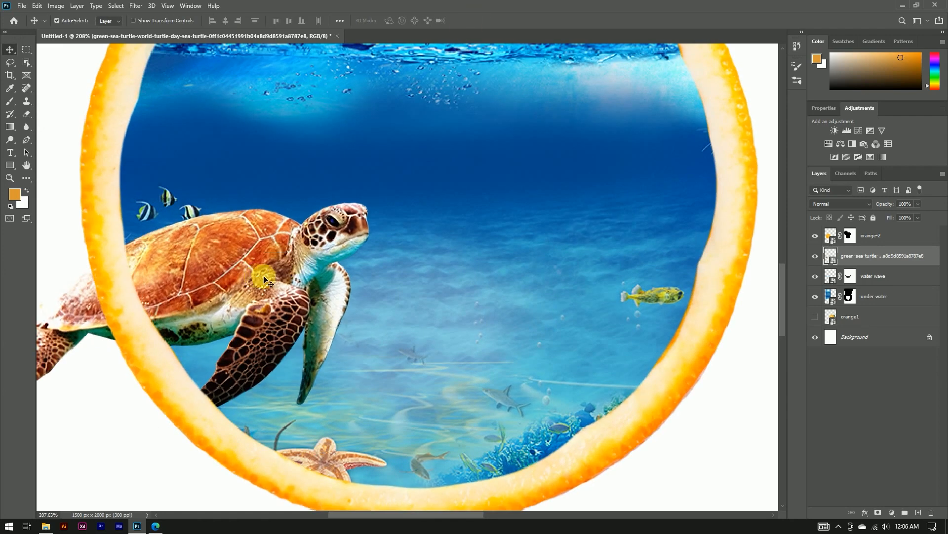
Add a layer mask to the sea turtle and paint out its rear part outside the left rind with a 99% opacity, 100% flow black brush
scroll(542, 199, down, 3)
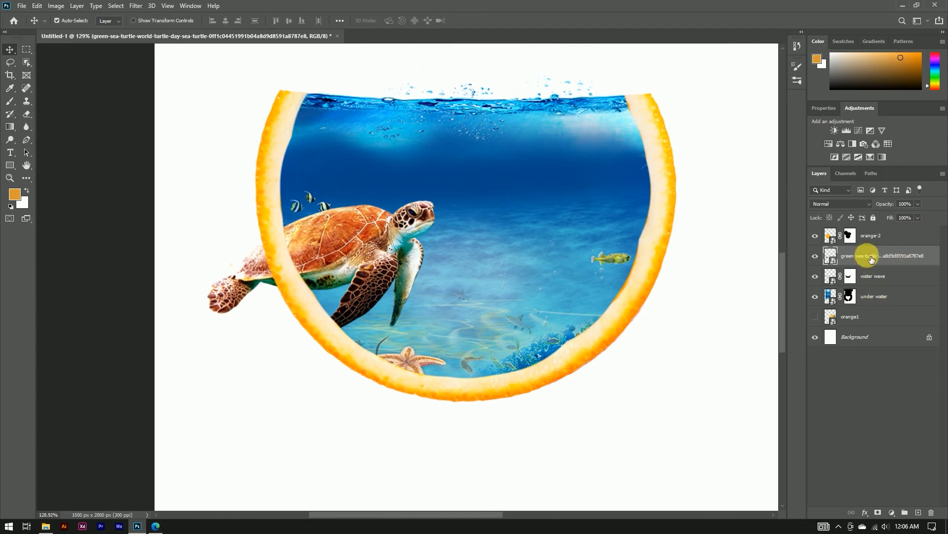
click(879, 506)
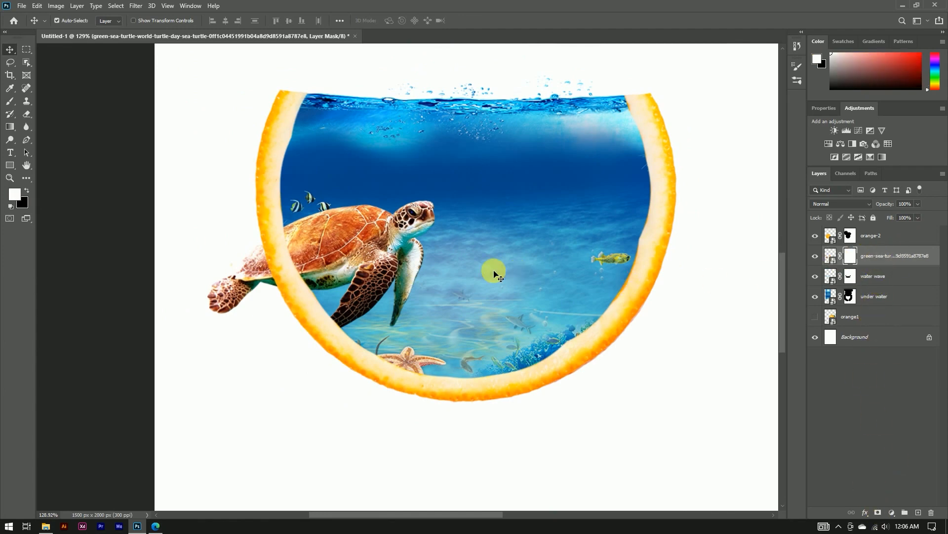
key(b)
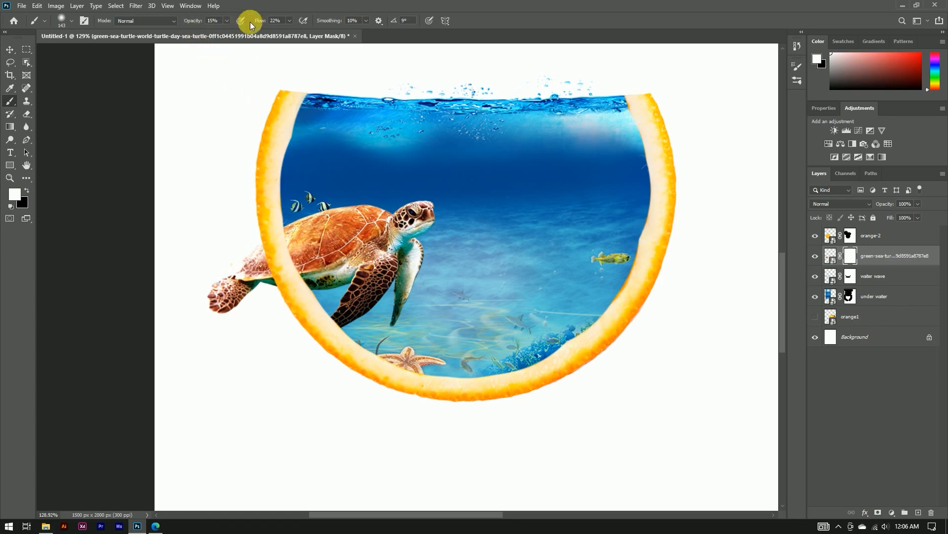
mouse_move(237, 202)
mouse_down()
mouse_move(256, 202)
mouse_move(246, 487)
mouse_up()
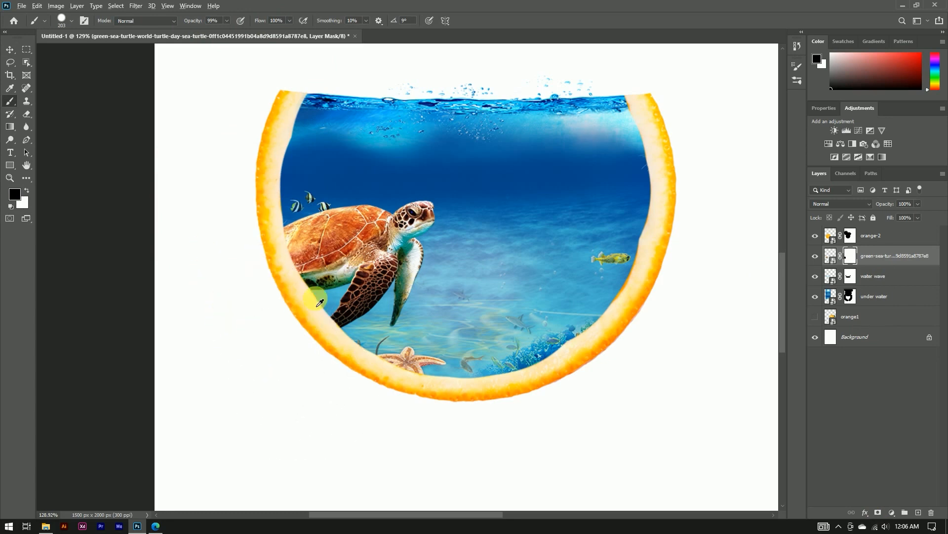
scroll(326, 281, down, 5)
scroll(338, 265, up, 3)
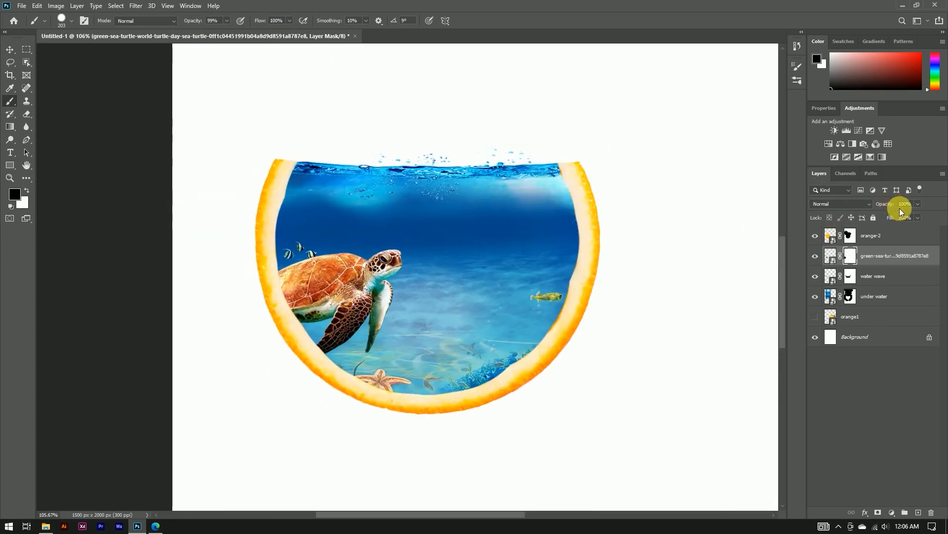
Set the sea turtle layer's opacity to 90%
click(904, 204)
text(90)
key(Return)
click(9, 50)
scroll(349, 267, up, 2)
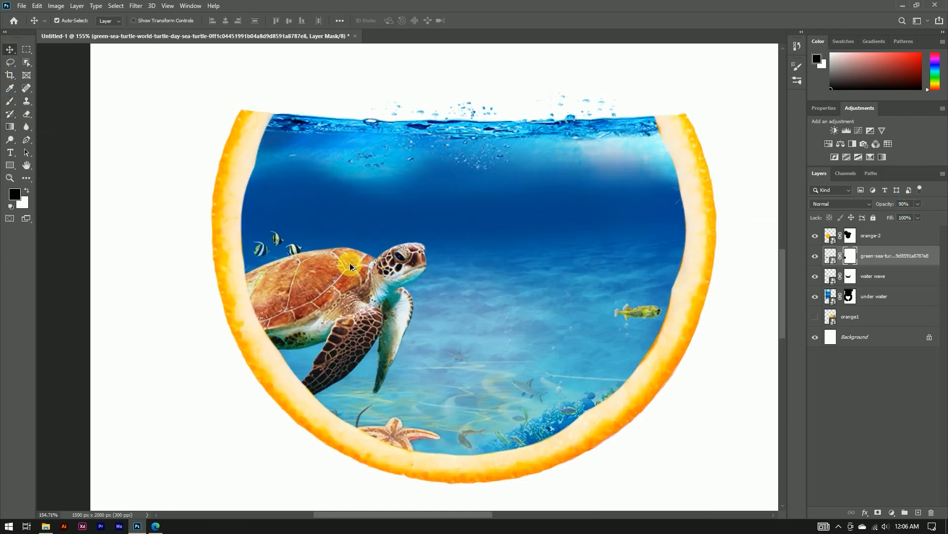
Nudge the sea turtle slightly down and to the right within the rind
scroll(349, 264, up, 1)
scroll(339, 216, down, 1)
scroll(340, 214, down, 1)
scroll(347, 295, up, 1)
drag(314, 253, 324, 265)
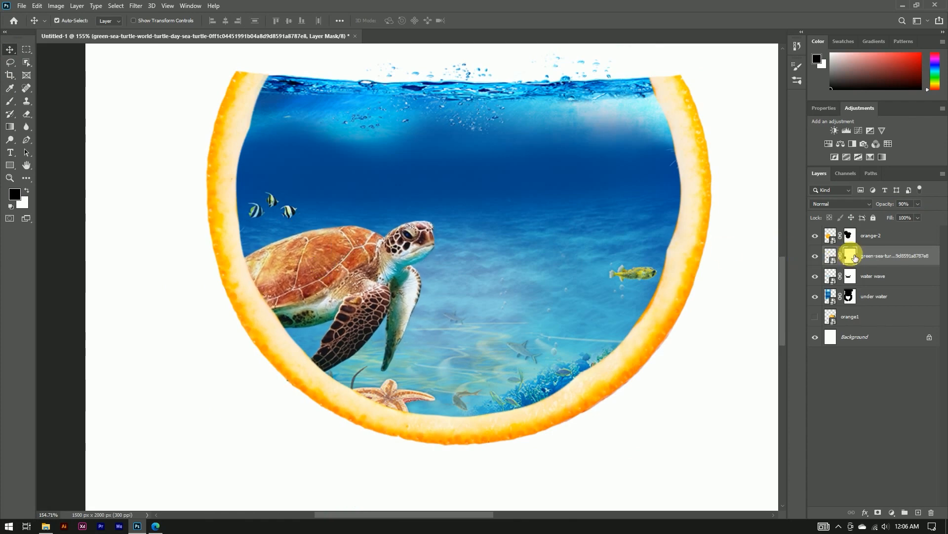
key(b)
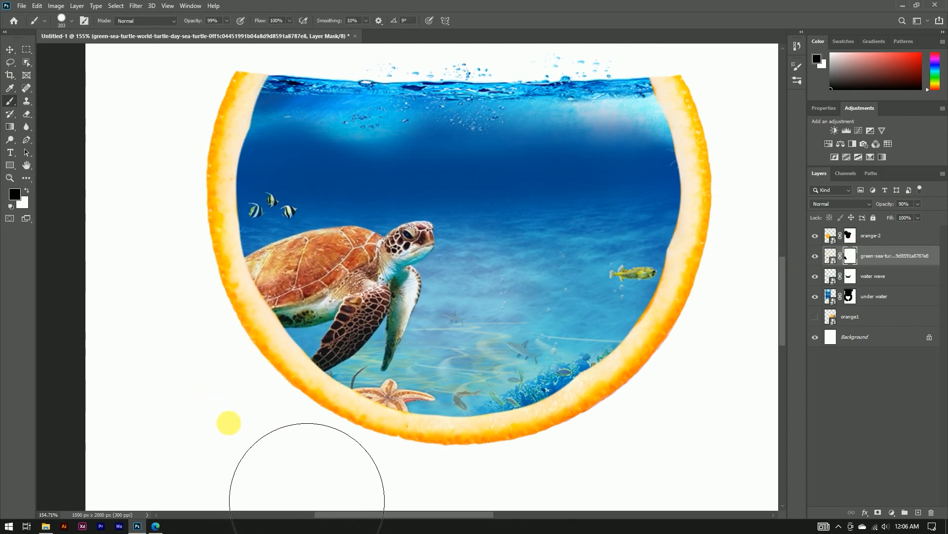
scroll(258, 338, down, 3)
click(9, 49)
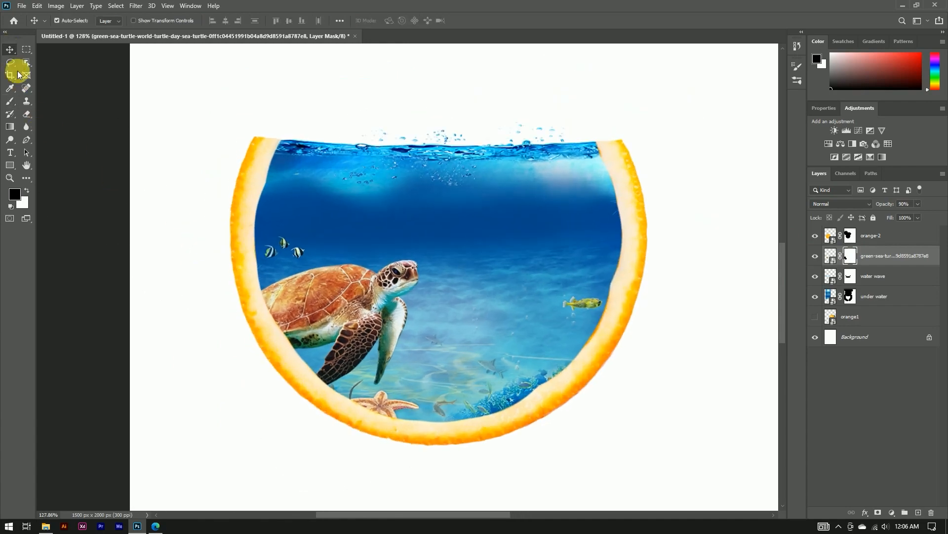
Place the fish-11970 goldfish image into the document and move its layer between the water wave and under water layers
click(46, 526)
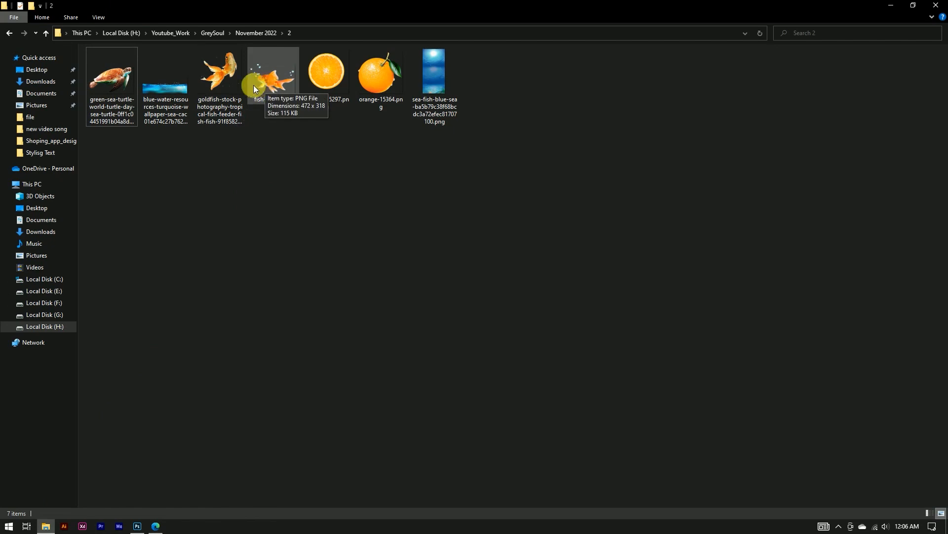
drag(273, 74, 451, 281)
click(473, 20)
drag(876, 255, 886, 304)
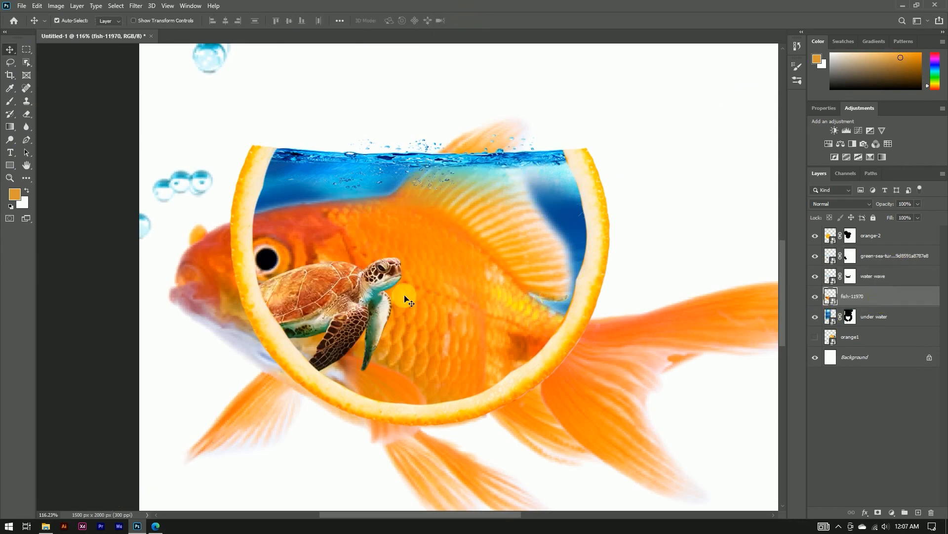
Scale the goldfish down and position it in the water to the right of the sea turtle's head
key(ctrl+t)
key(ctrl+0)
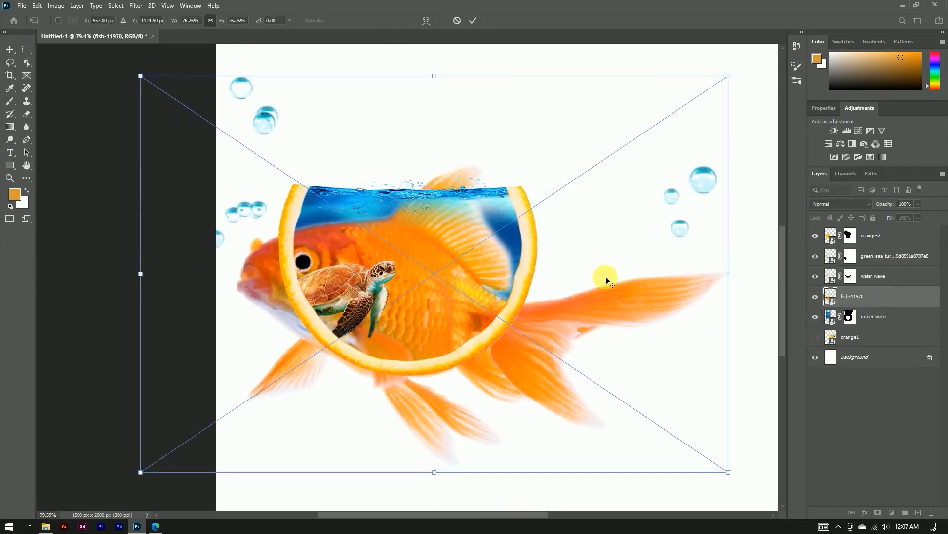
drag(727, 278, 461, 240)
scroll(444, 293, up, 3)
click(472, 20)
scroll(449, 247, up, 2)
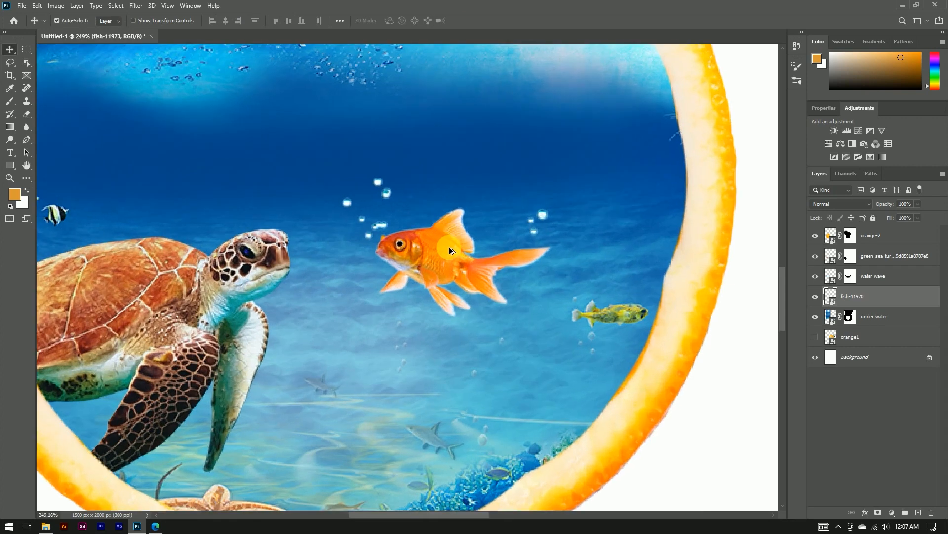
Set the goldfish layer's opacity to 80% and deselect the layer
text(80)
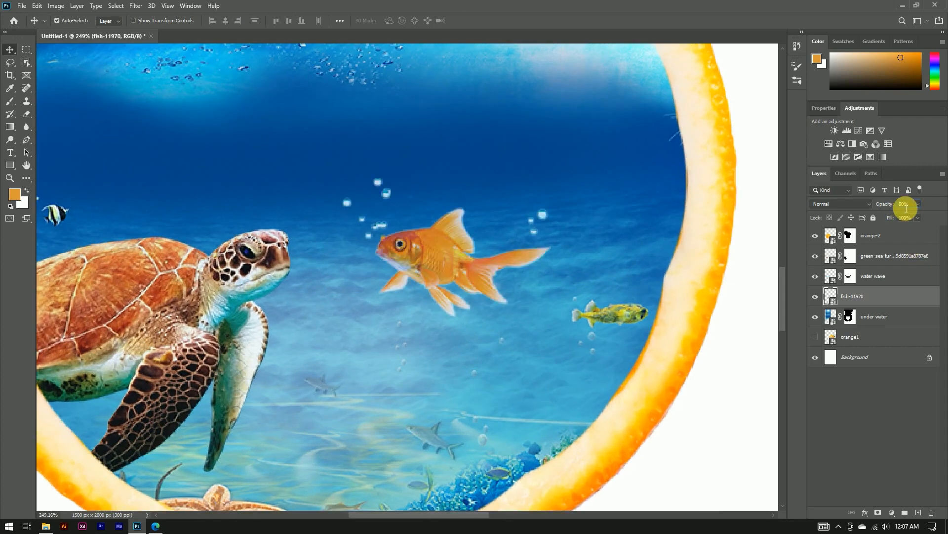
click(896, 413)
scroll(381, 189, down, 4)
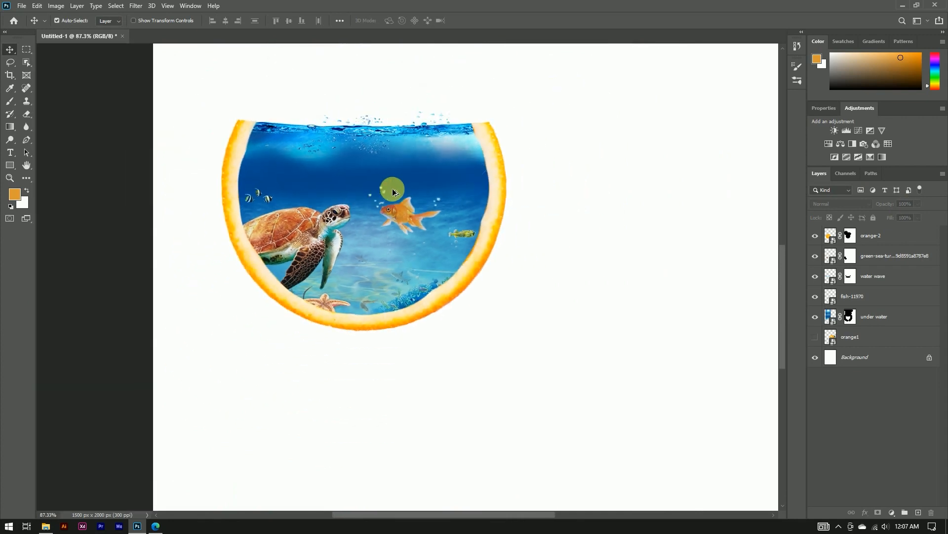
scroll(396, 206, up, 3)
scroll(422, 242, down, 4)
scroll(424, 247, up, 1)
scroll(374, 188, down, 1)
scroll(381, 208, up, 2)
scroll(383, 223, down, 3)
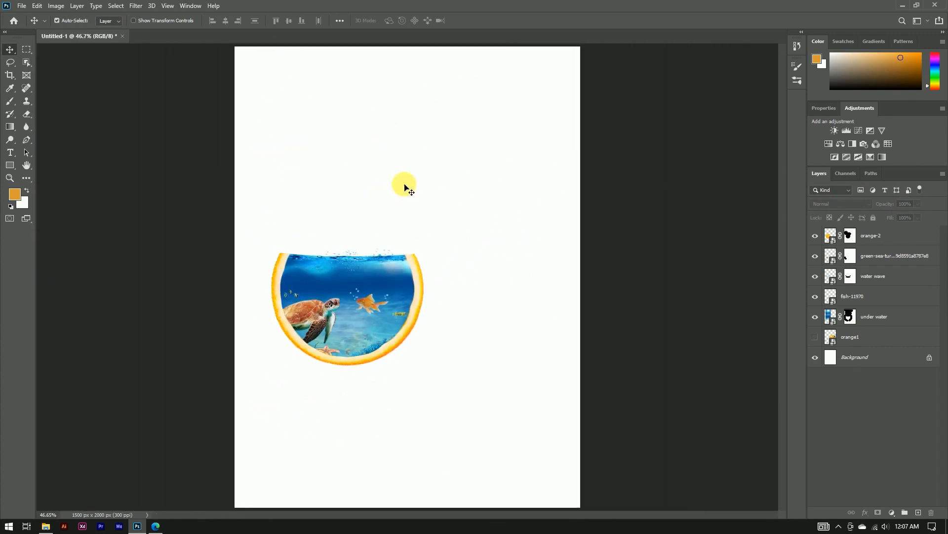
Show the hidden orange1 layer with the whole orange behind the slice
click(815, 337)
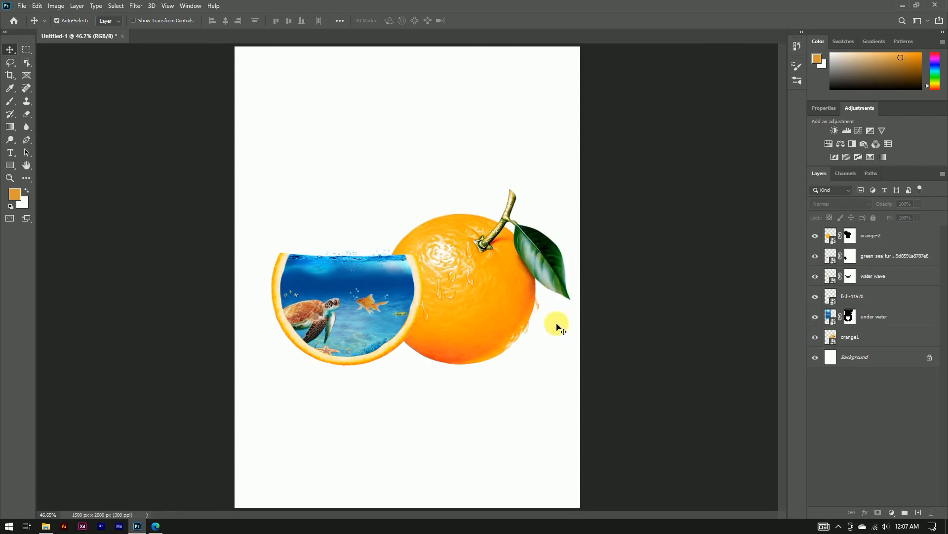
scroll(470, 286, up, 2)
scroll(530, 224, down, 1)
Group all layers from orange-2 down to orange1 under the name "final"
click(879, 339)
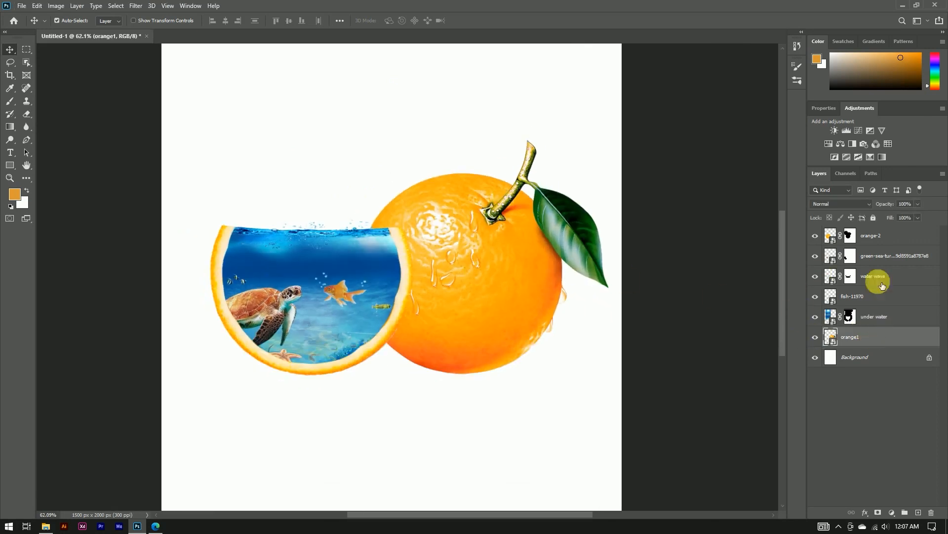
shift+click(871, 236)
key(ctrl)
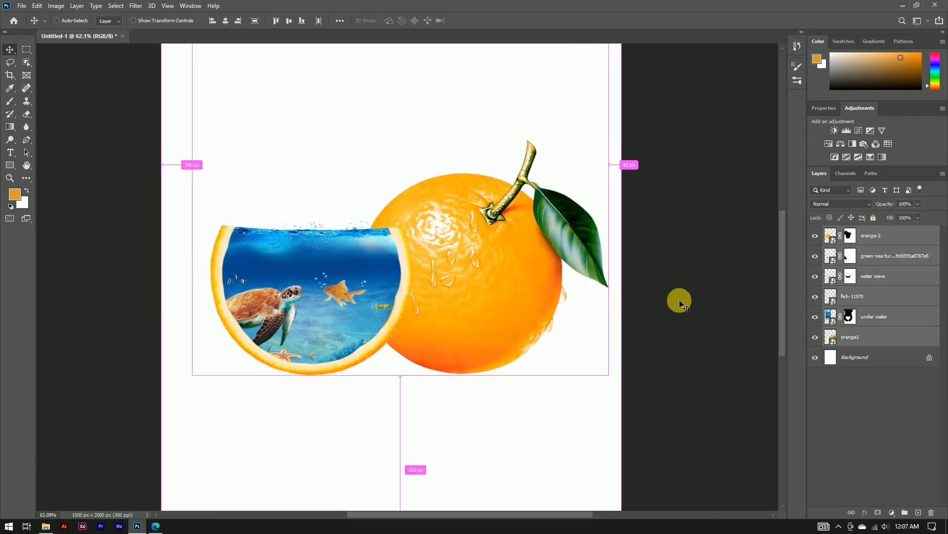
right_click(873, 238)
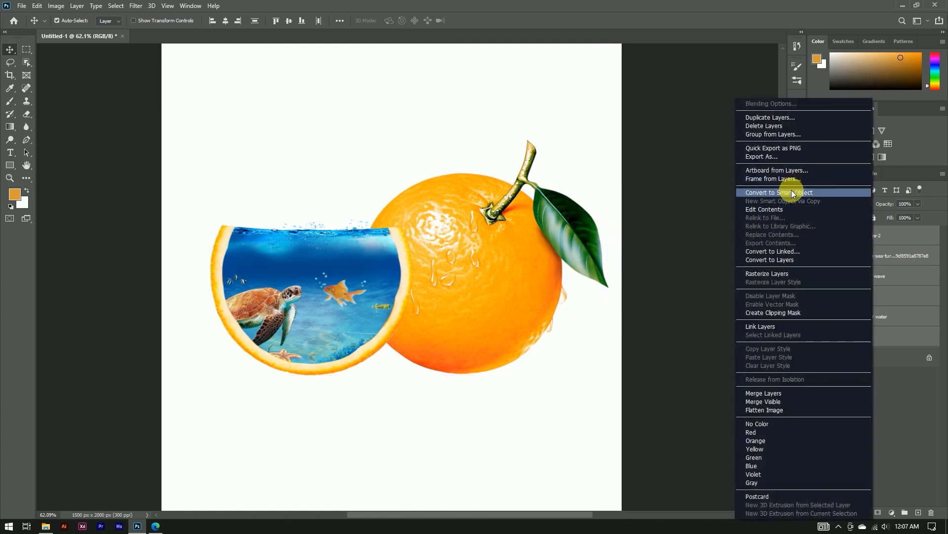
click(770, 134)
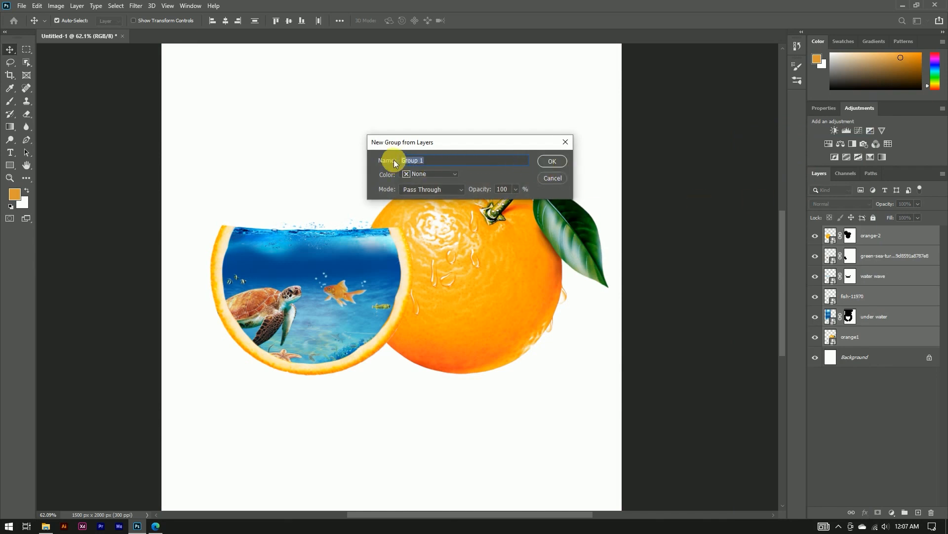
text(final)
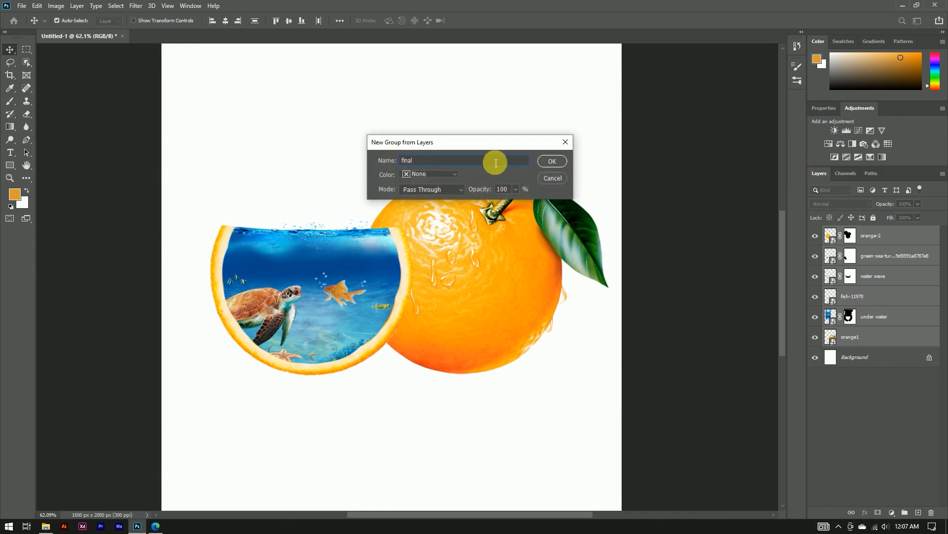
click(553, 163)
click(815, 232)
click(815, 231)
key(ctrl+0)
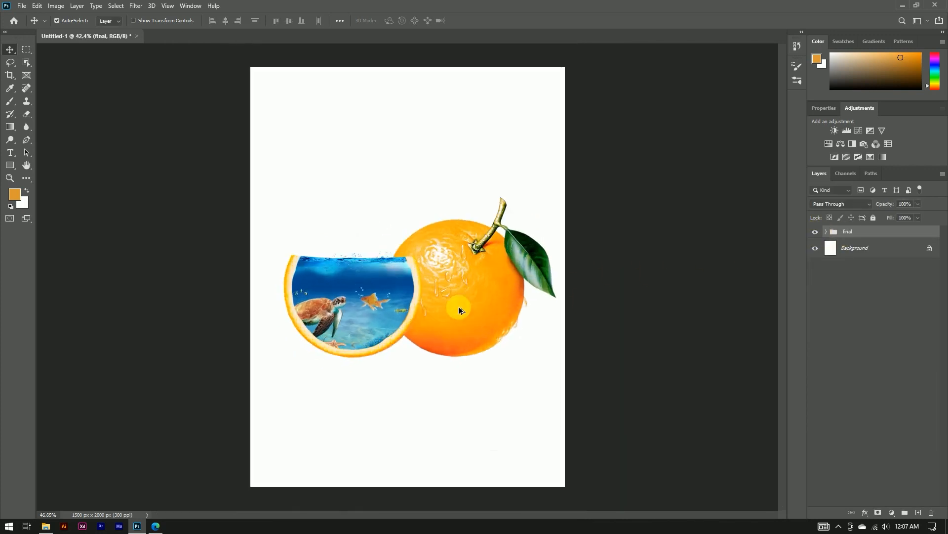
Place the background-gradient-lights image into the document
scroll(458, 307, up, 3)
scroll(465, 311, down, 2)
scroll(478, 321, up, 1)
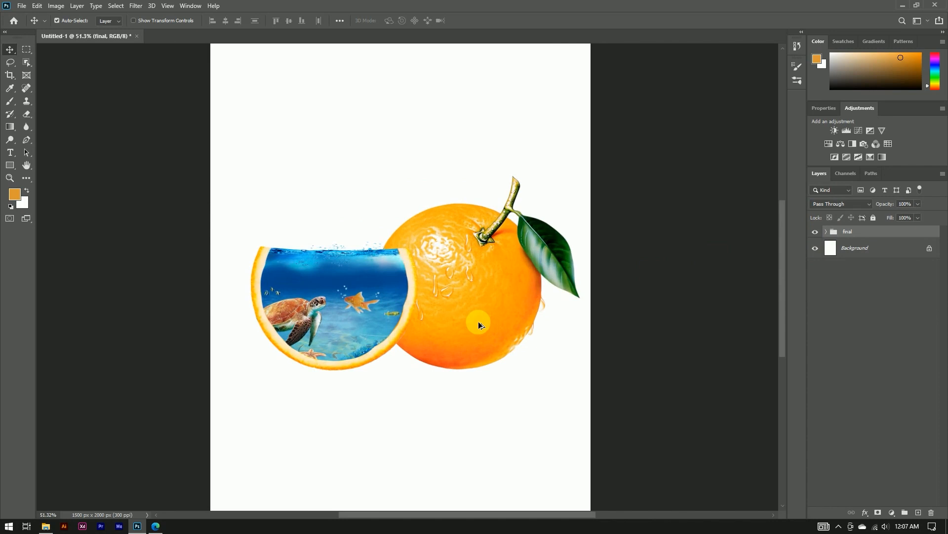
scroll(478, 324, down, 1)
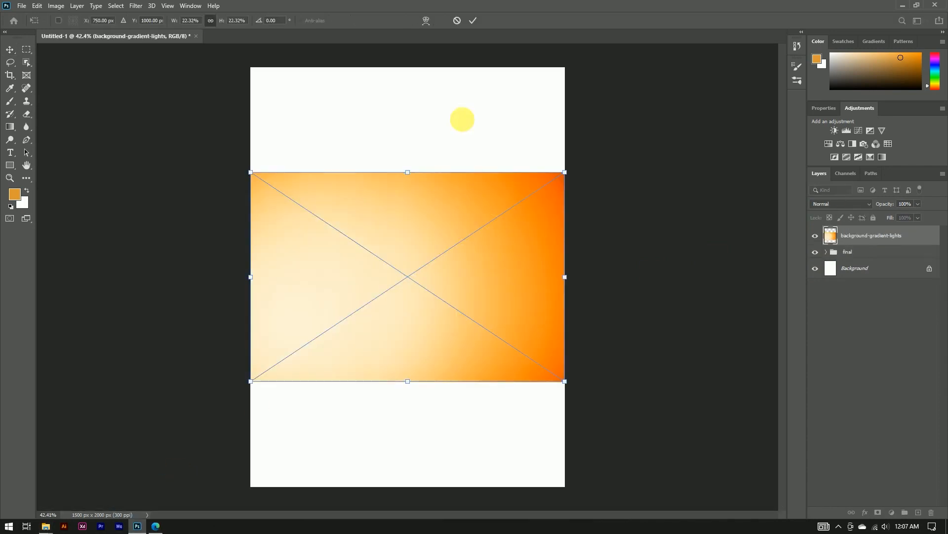
key(Return)
scroll(440, 273, down, 5)
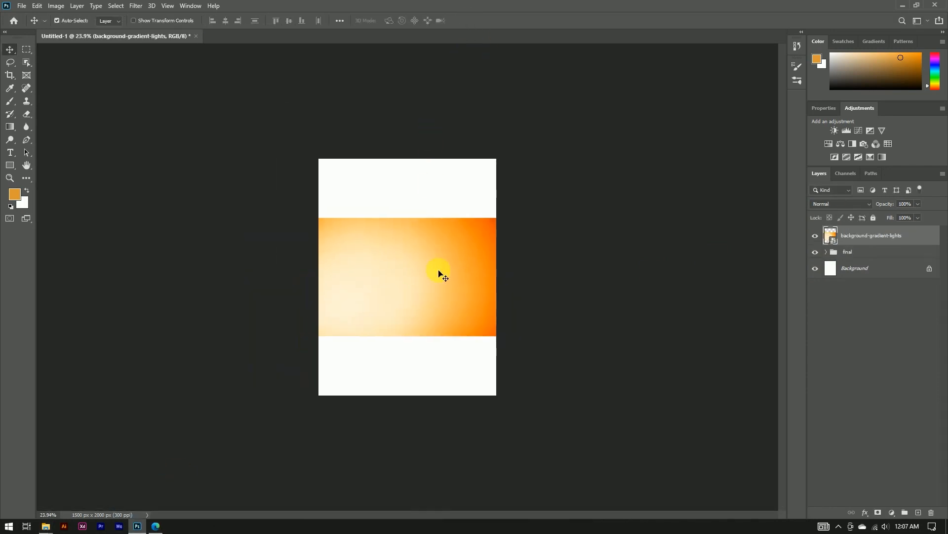
Rotate the gradient image 90°, enlarge it to cover the canvas, and move its layer below the final group
key(ctrl+t)
drag(506, 221, 465, 356)
drag(408, 188, 408, 137)
click(471, 22)
drag(858, 239, 832, 267)
key(ctrl+0)
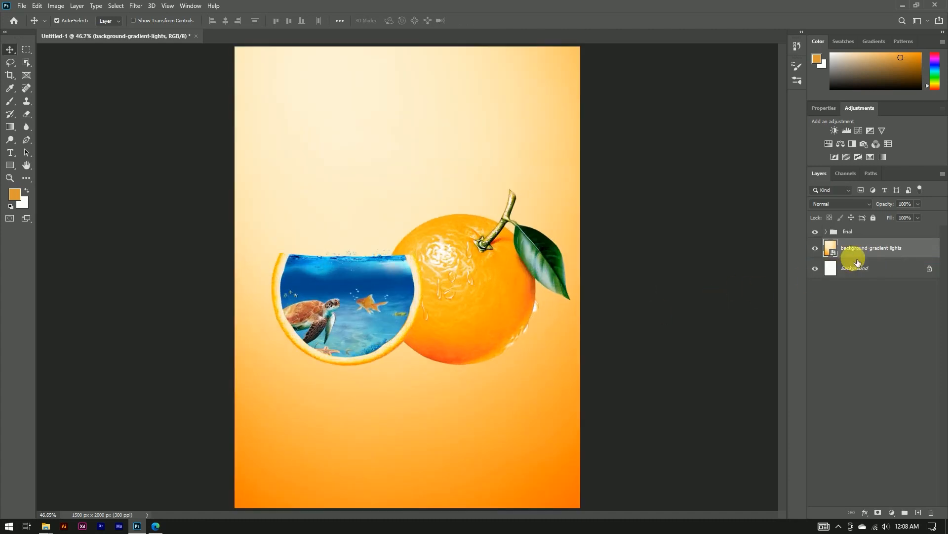
Enlarge the final group slightly and reposition it so the slice and orange nearly fill the canvas width
click(853, 230)
key(ctrl+t)
drag(569, 205, 589, 210)
drag(535, 268, 526, 259)
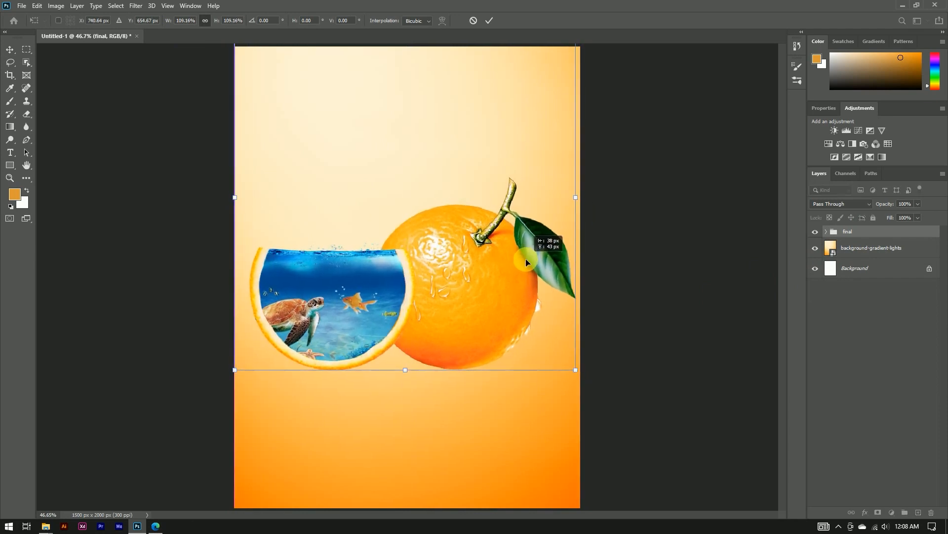
drag(578, 196, 572, 197)
click(489, 21)
Shift the gradient background down and enlarge it to about 39.7%, still covering the canvas from its upper edge
scroll(407, 168, down, 5)
click(424, 196)
key(ctrl+t)
drag(424, 199, 426, 228)
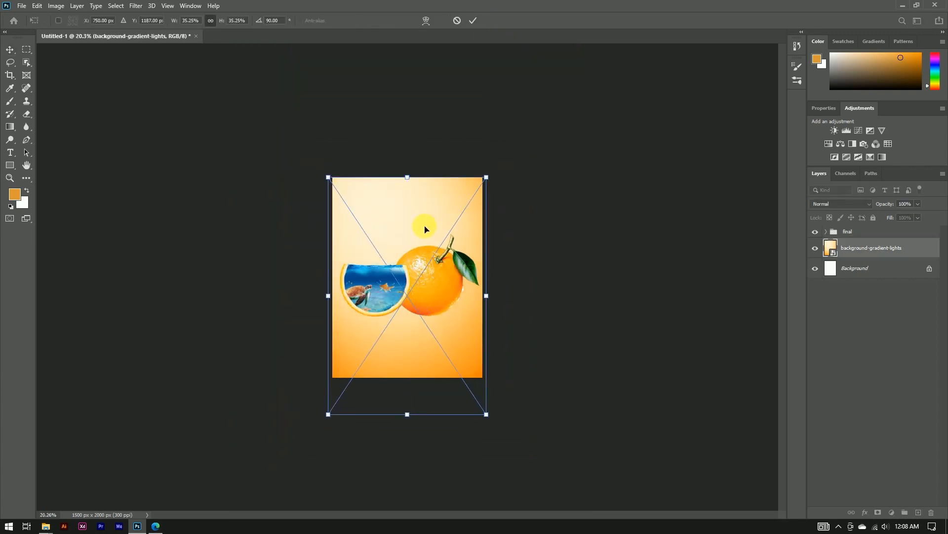
drag(412, 417, 405, 447)
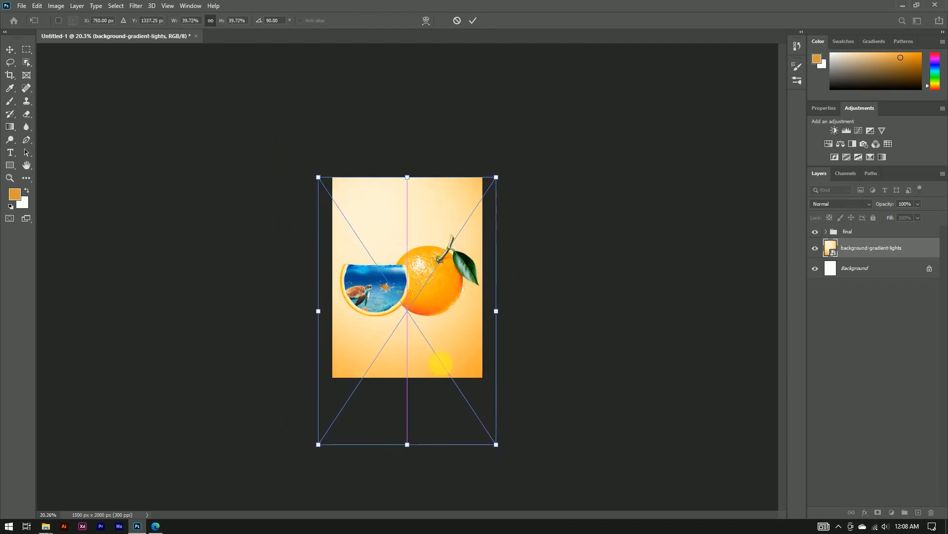
click(473, 27)
scroll(439, 281, up, 4)
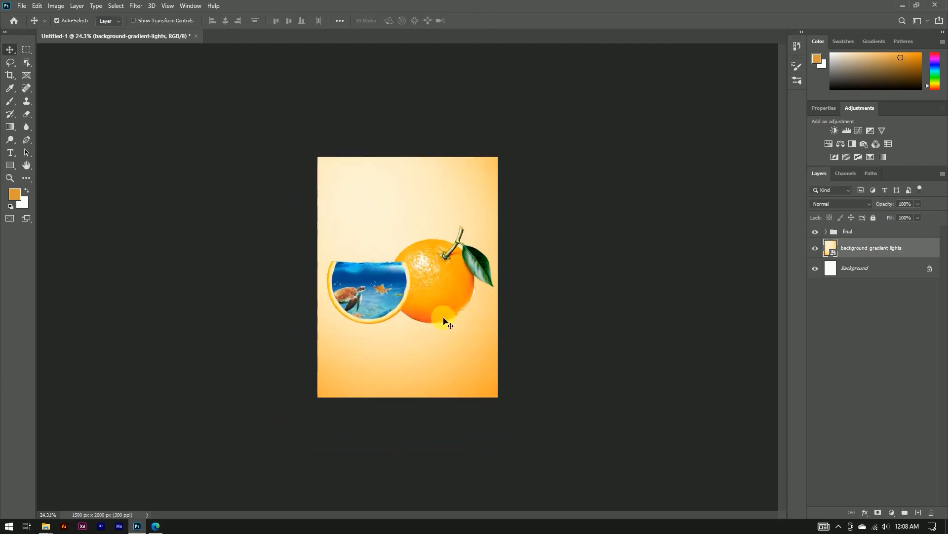
scroll(445, 234, up, 3)
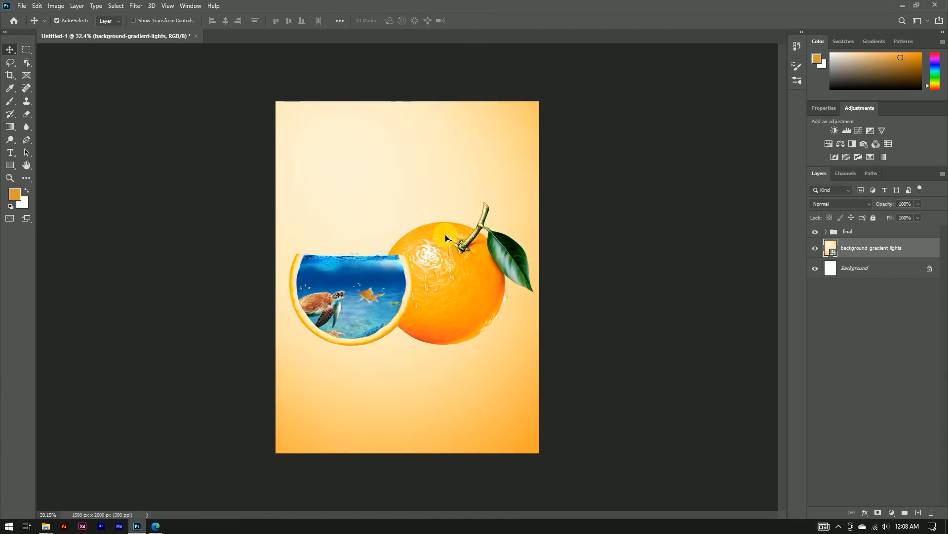
Add a new empty layer directly above the background-gradient-lights layer, below the final group
click(884, 272)
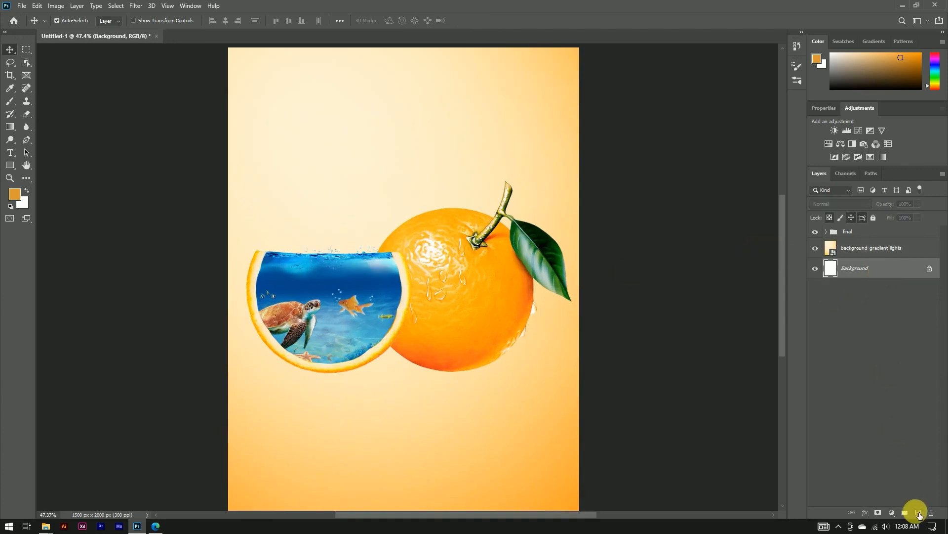
key(alt+bracketright)
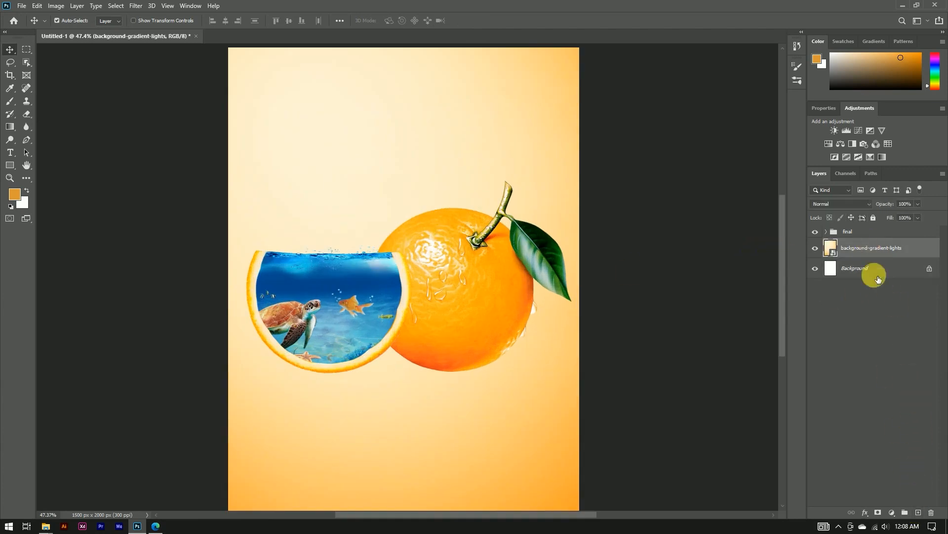
click(920, 512)
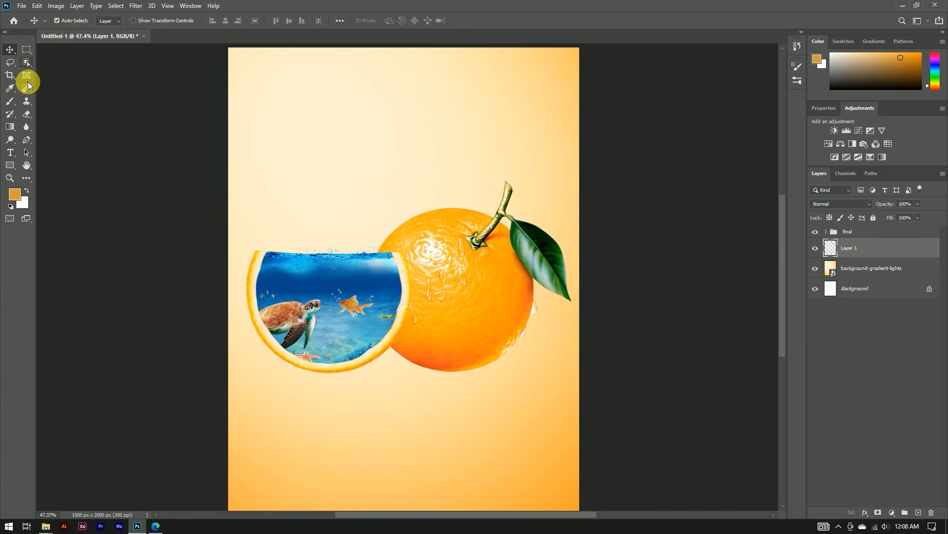
Choose the Brush tool and flatten its tip into a thin horizontal ellipse with a 0° angle
key(b)
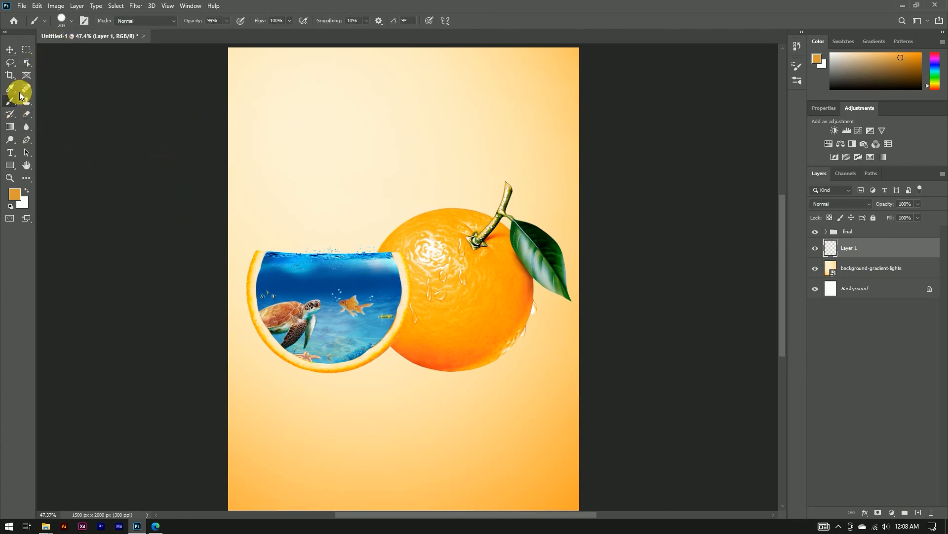
click(60, 20)
drag(31, 60, 31, 60)
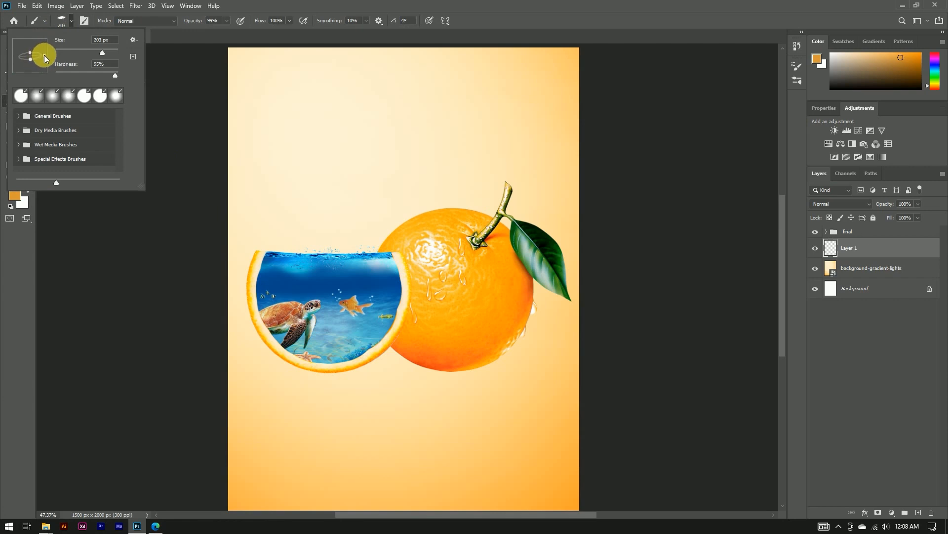
click(30, 59)
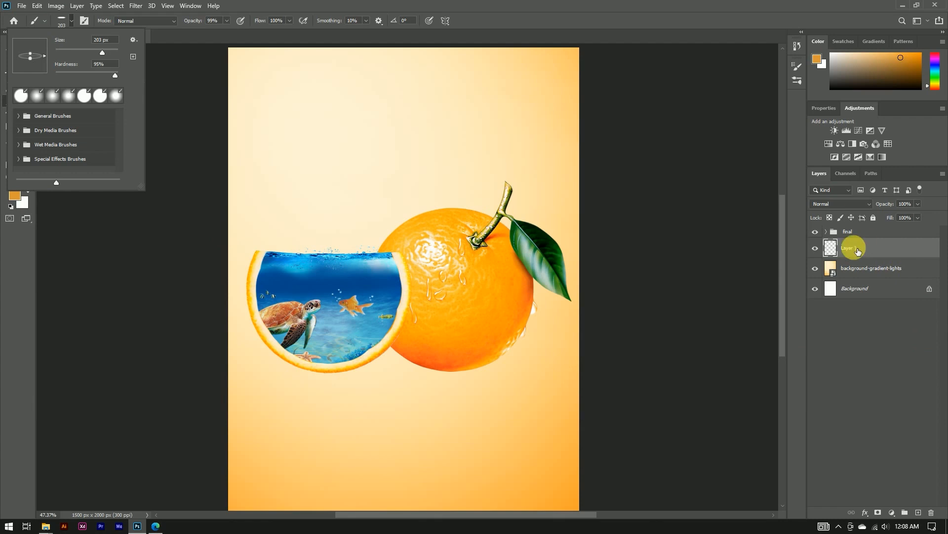
drag(466, 399, 484, 391)
click(450, 374)
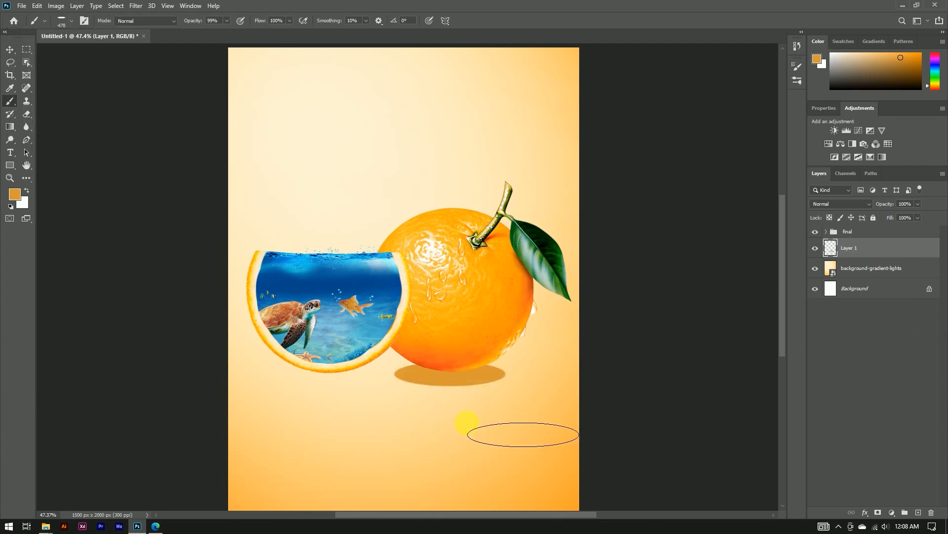
key(ctrl+z)
Paint soft orange ground shadows beneath the whole orange and the slice with the flattened brush at 549 px and 0% hardness
drag(462, 379, 450, 183)
click(449, 375)
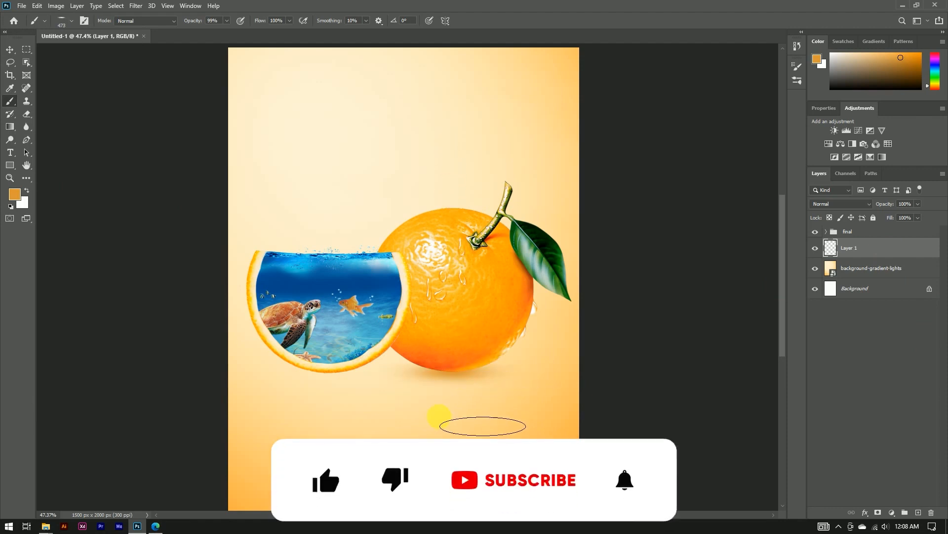
key(ctrl+z)
drag(451, 388, 462, 387)
click(451, 376)
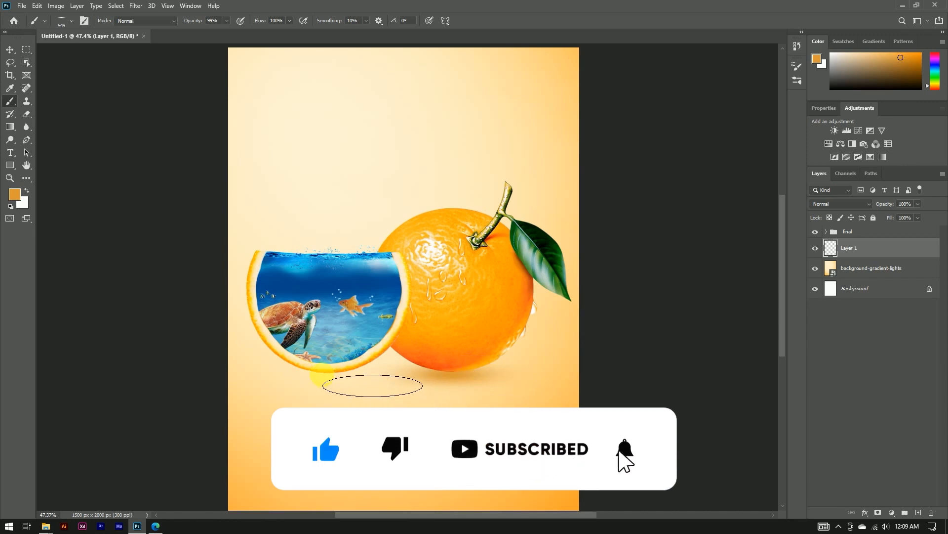
click(324, 375)
scroll(498, 328, down, 8)
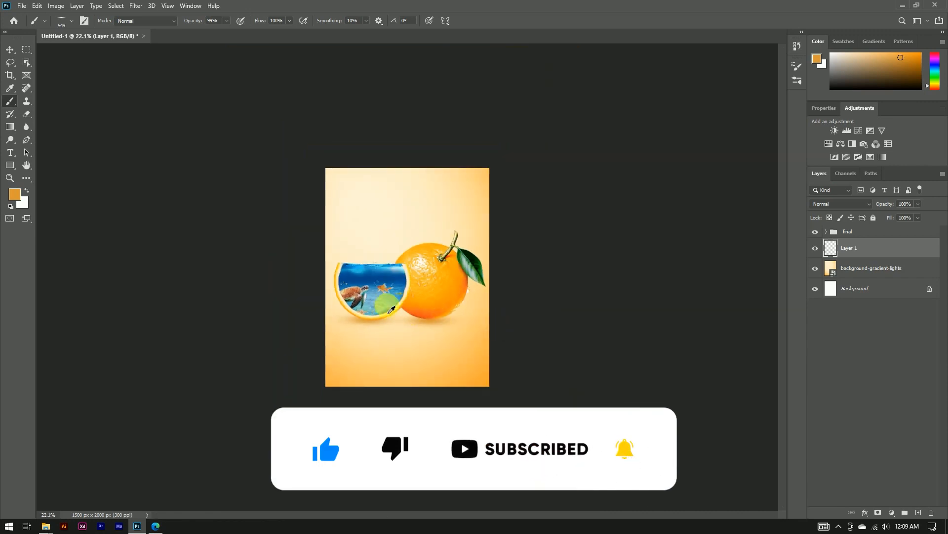
scroll(391, 307, up, 11)
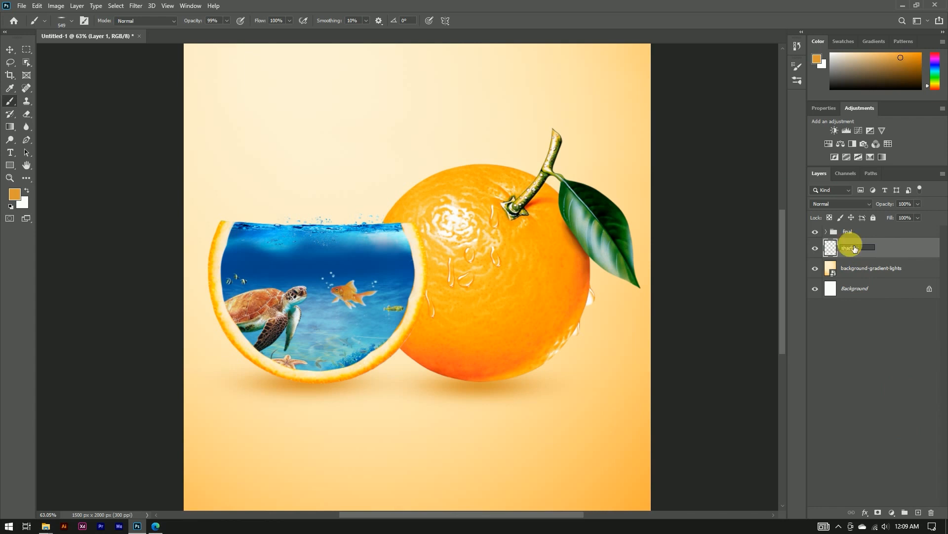
Name the ground shadow layer "shadow" and add a new layer named "s" directly above it
key(Return)
click(922, 514)
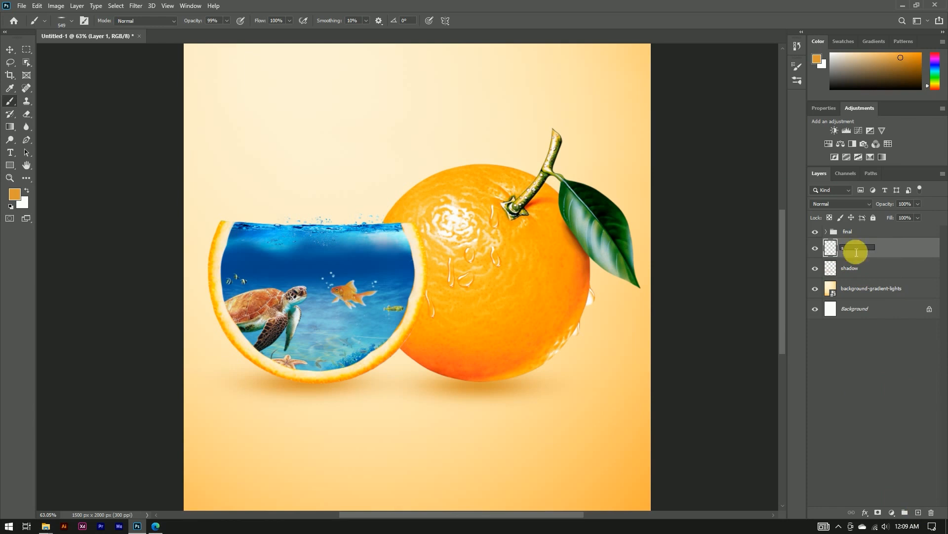
key(Return)
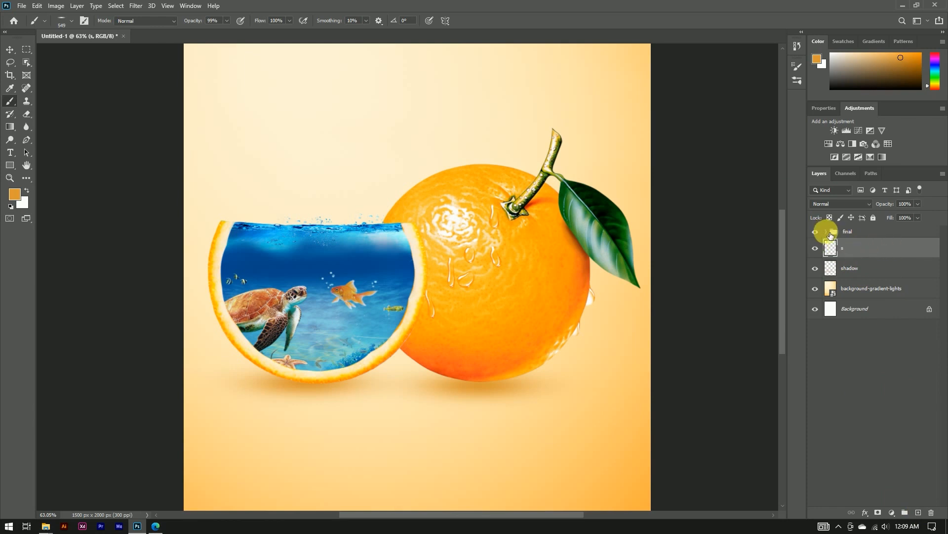
Add a new layer named "shadow" inside the final group, placed directly above orange1 and below under water
click(827, 232)
click(820, 251)
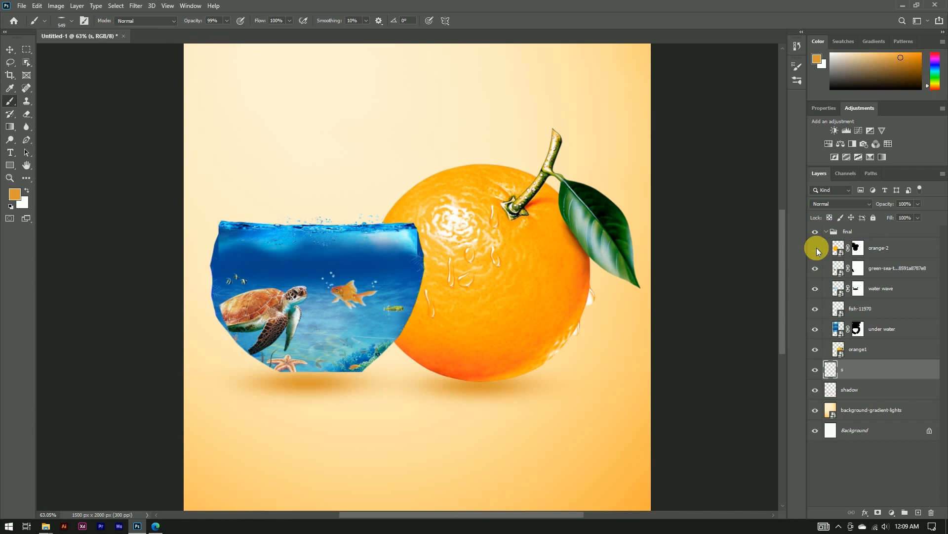
click(818, 249)
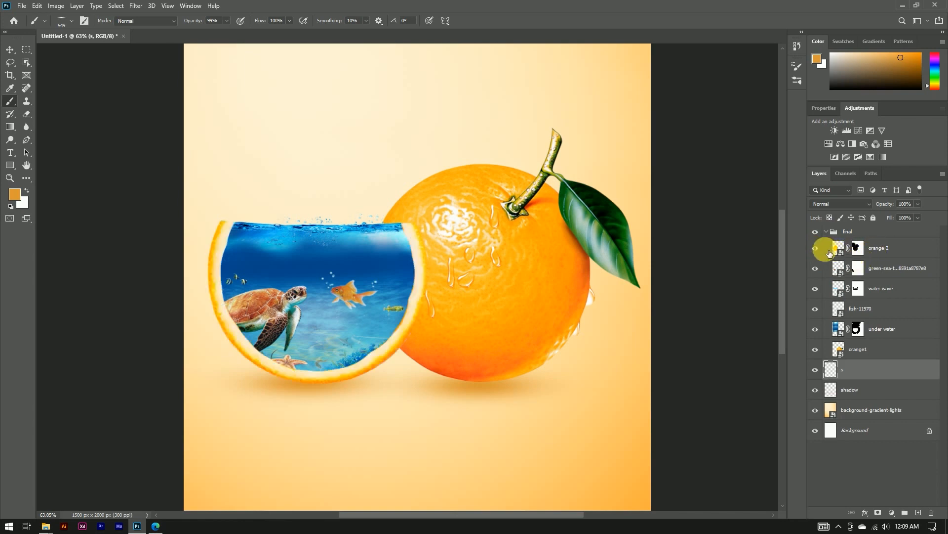
click(882, 268)
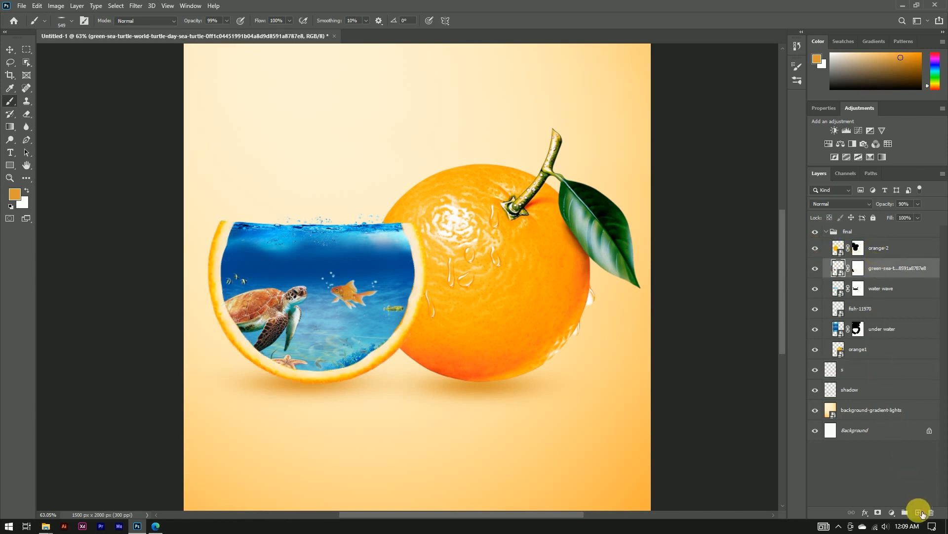
click(919, 512)
scroll(440, 270, up, 3)
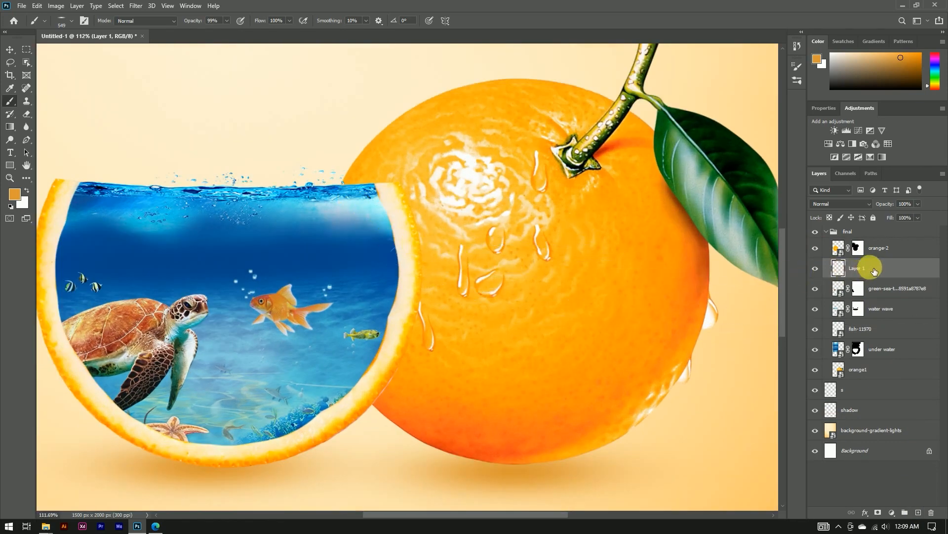
drag(876, 275, 870, 352)
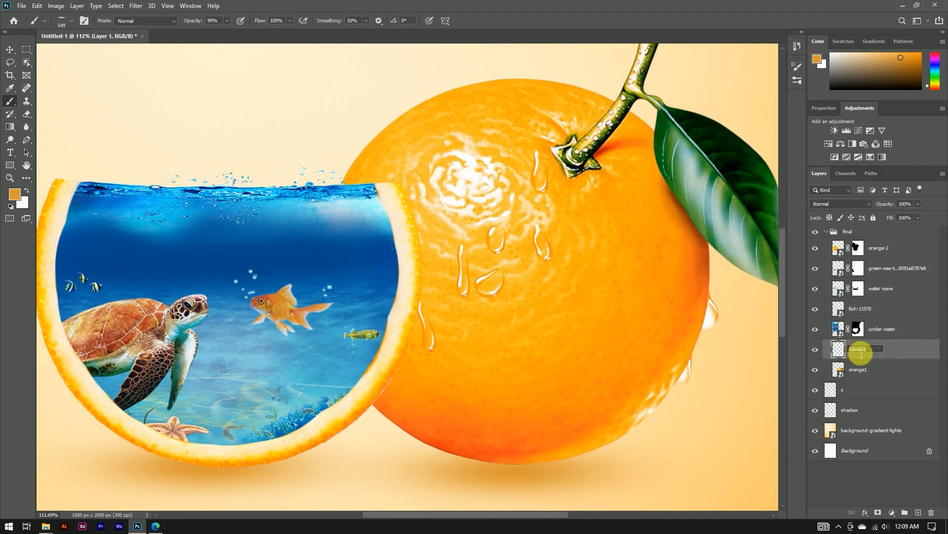
key(Return)
Restore the brush tip to a full circle and set the foreground colour to black
click(61, 21)
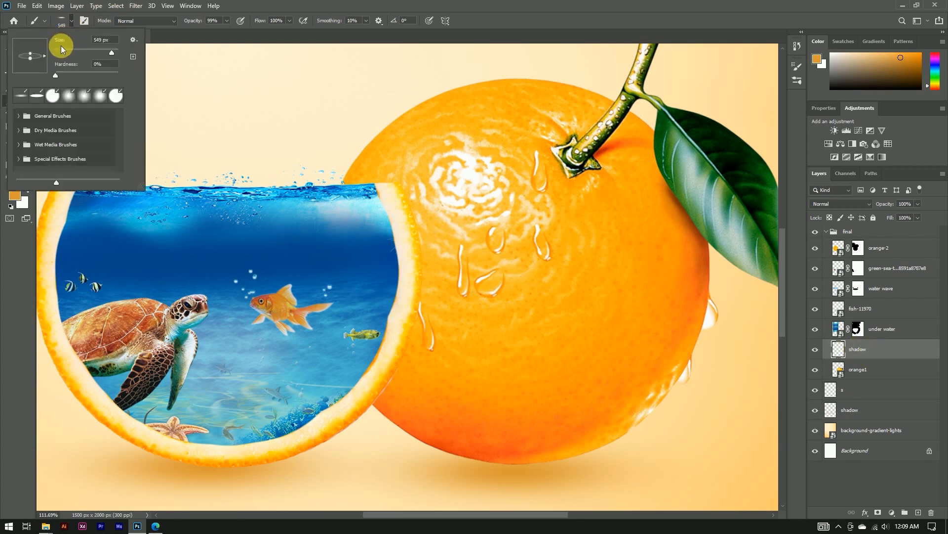
drag(30, 54, 27, 34)
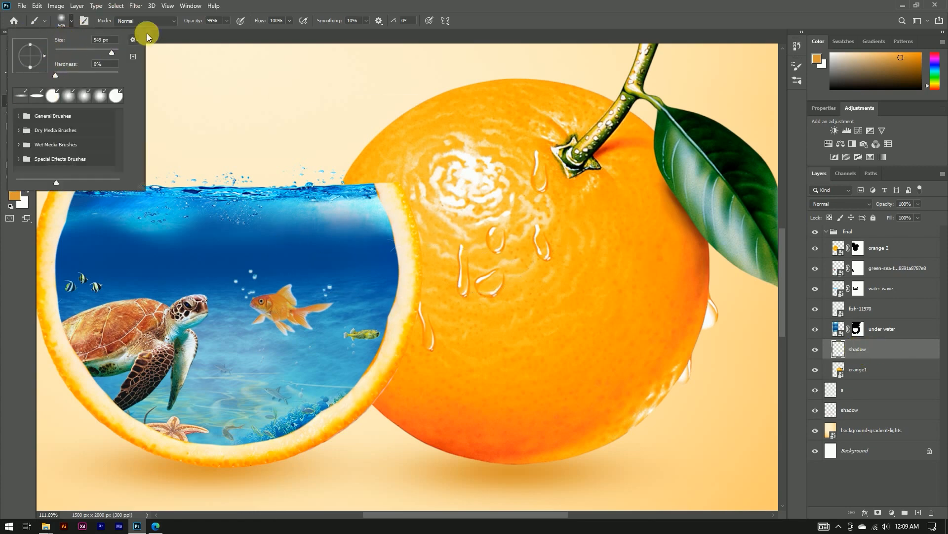
click(163, 33)
click(14, 193)
click(469, 246)
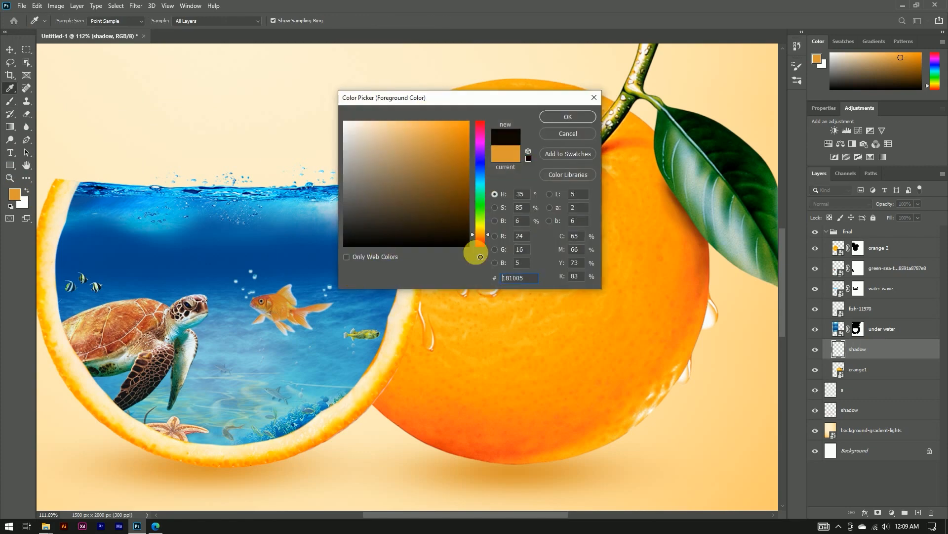
click(571, 117)
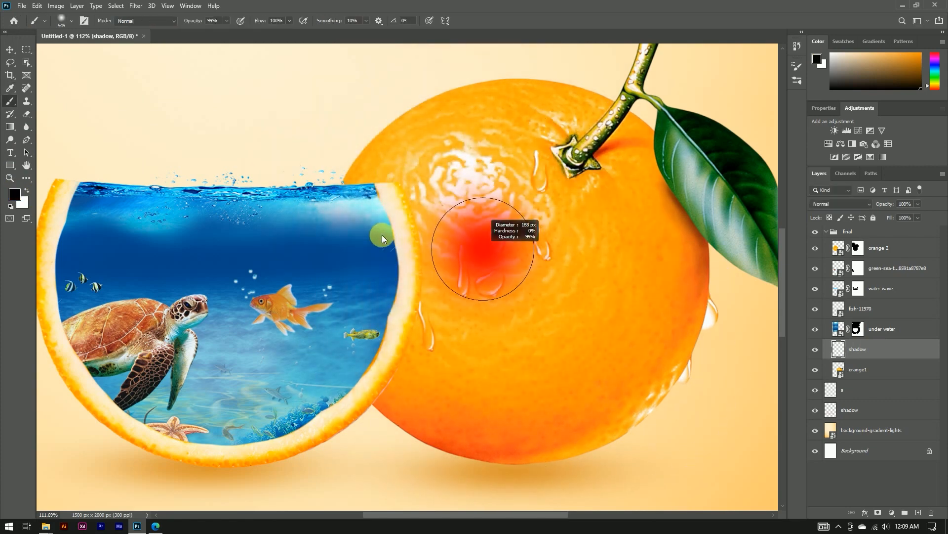
mouse_move(426, 255)
mouse_down()
mouse_move(402, 230)
mouse_move(441, 255)
mouse_up()
mouse_move(403, 214)
mouse_down()
mouse_move(410, 244)
mouse_move(397, 246)
mouse_move(388, 341)
mouse_move(376, 356)
mouse_up()
key(ctrl+z)
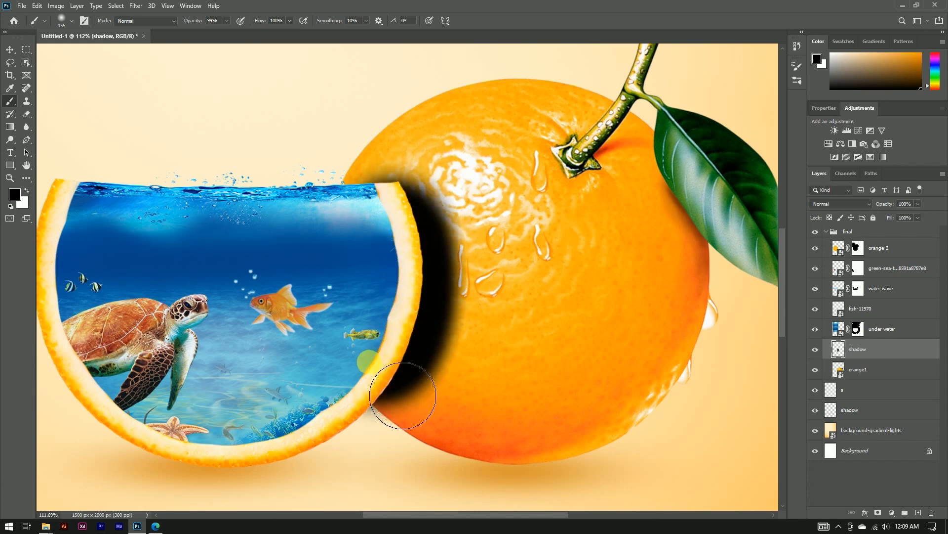
key(ctrl+z)
Paint a narrow black shadow on the whole orange along the slice's adjoining rim with a brush of about 140 px
mouse_move(399, 245)
mouse_down()
mouse_move(376, 250)
mouse_move(396, 230)
mouse_move(398, 248)
mouse_up()
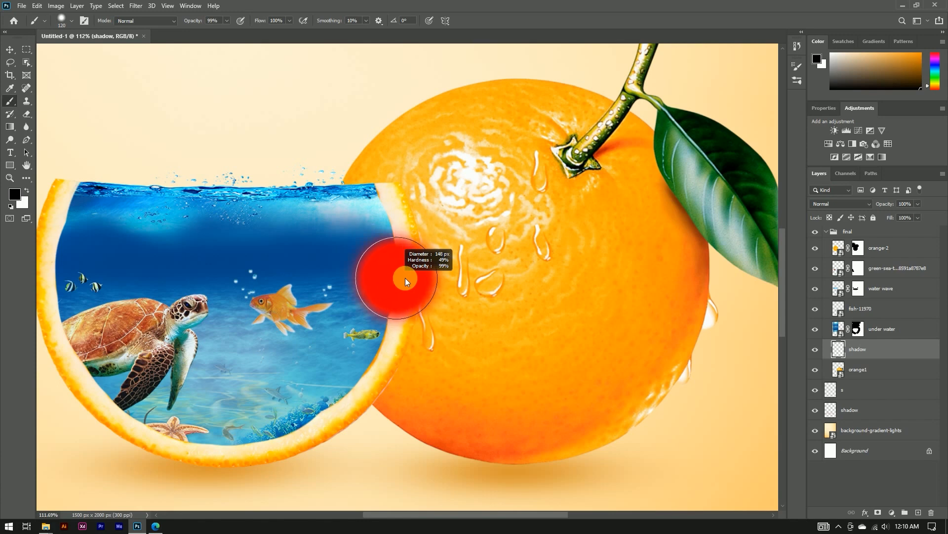
mouse_move(423, 265)
mouse_down()
mouse_move(434, 303)
mouse_move(413, 377)
mouse_move(385, 408)
mouse_move(399, 347)
mouse_up()
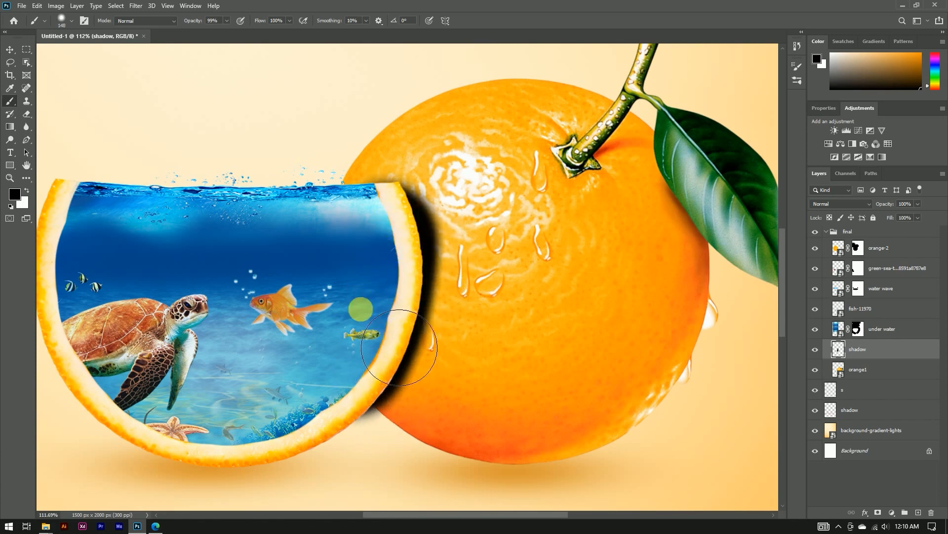
key(ctrl+z)
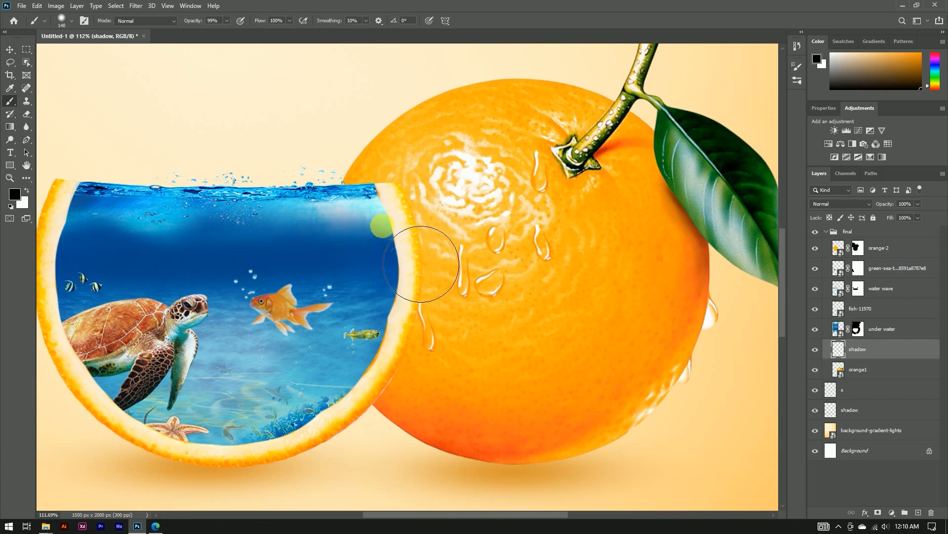
mouse_move(421, 265)
mouse_down()
mouse_move(410, 258)
mouse_move(412, 322)
mouse_move(382, 403)
mouse_up()
key(ctrl+z)
drag(401, 222, 415, 299)
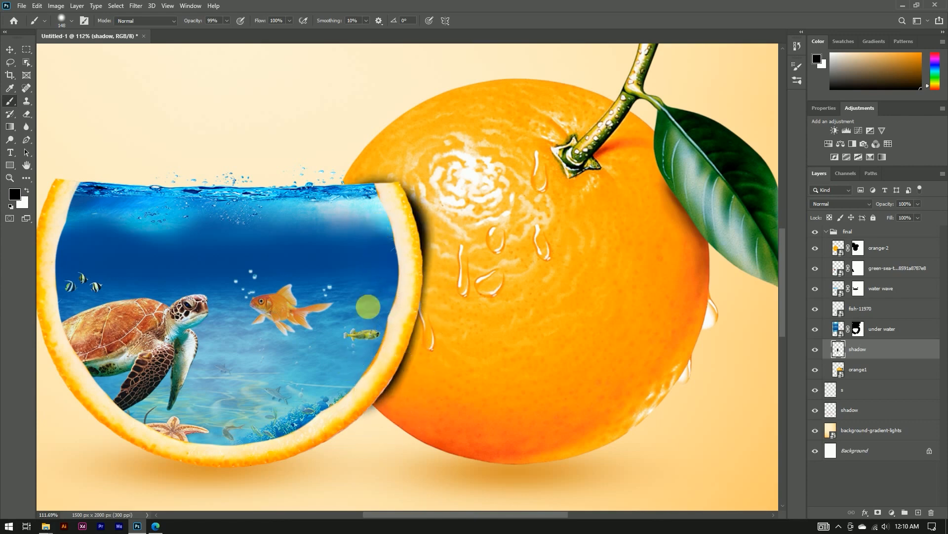
Reduce the opacity of the shadow layer inside the final group to 30%
scroll(375, 301, down, 3)
scroll(375, 291, up, 3)
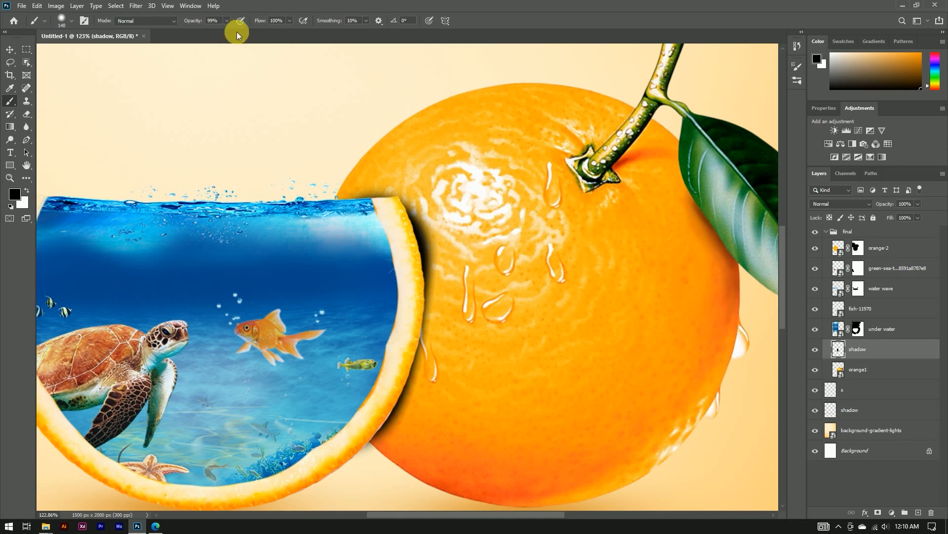
drag(884, 203, 852, 207)
scroll(473, 179, down, 5)
scroll(464, 216, up, 4)
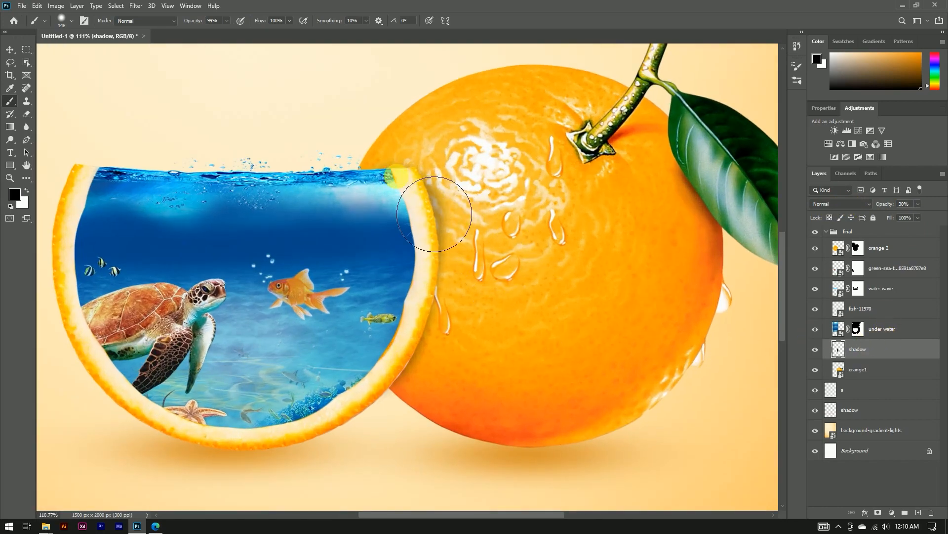
Add a layer mask to the final group's shadow layer and mask out the shadow near the slice's upper corner
click(878, 512)
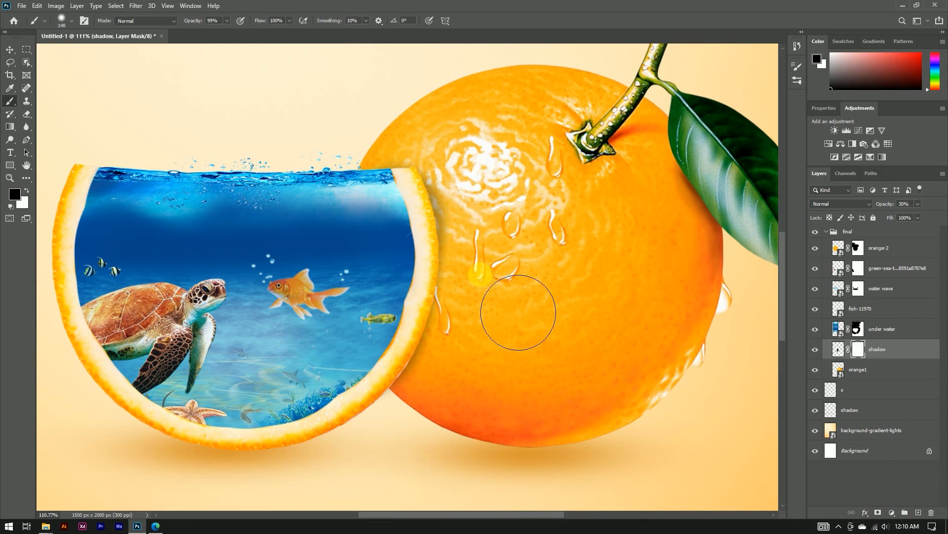
scroll(415, 186, up, 2)
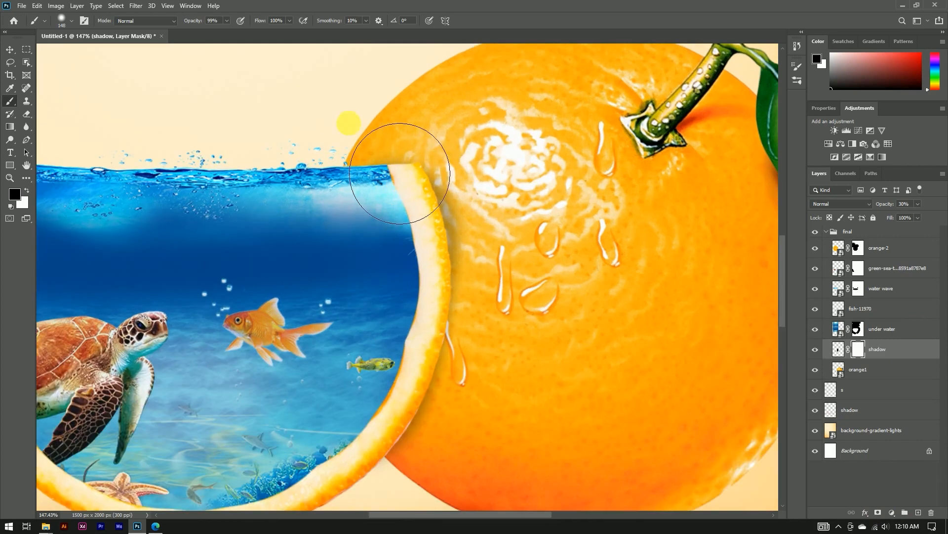
scroll(430, 128, down, 1)
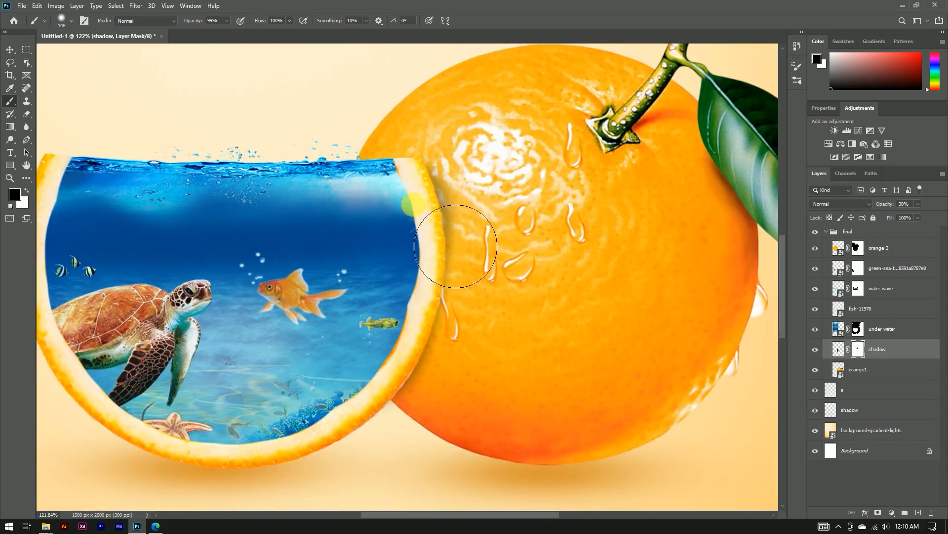
Set the brush to 19% opacity and 1% flow and gently fade the rim shadow on its mask
drag(182, 25, 182, 24)
drag(241, 21, 239, 21)
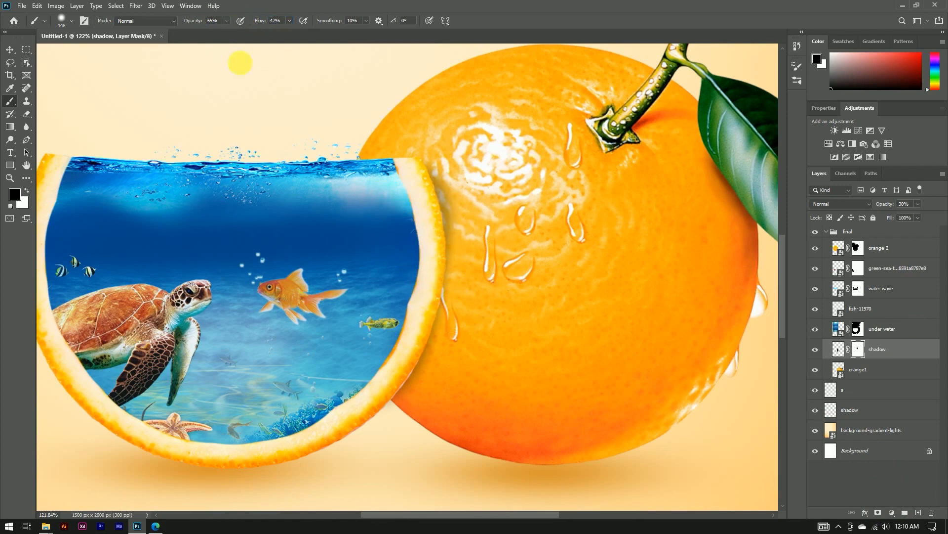
drag(252, 20, 202, 26)
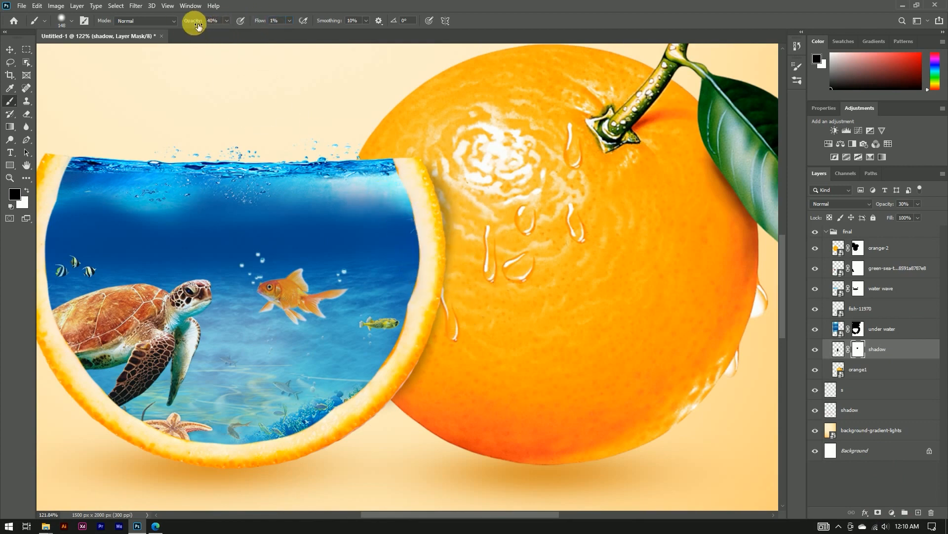
drag(458, 246, 458, 285)
mouse_move(415, 243)
mouse_down()
mouse_move(443, 388)
mouse_move(419, 396)
mouse_up()
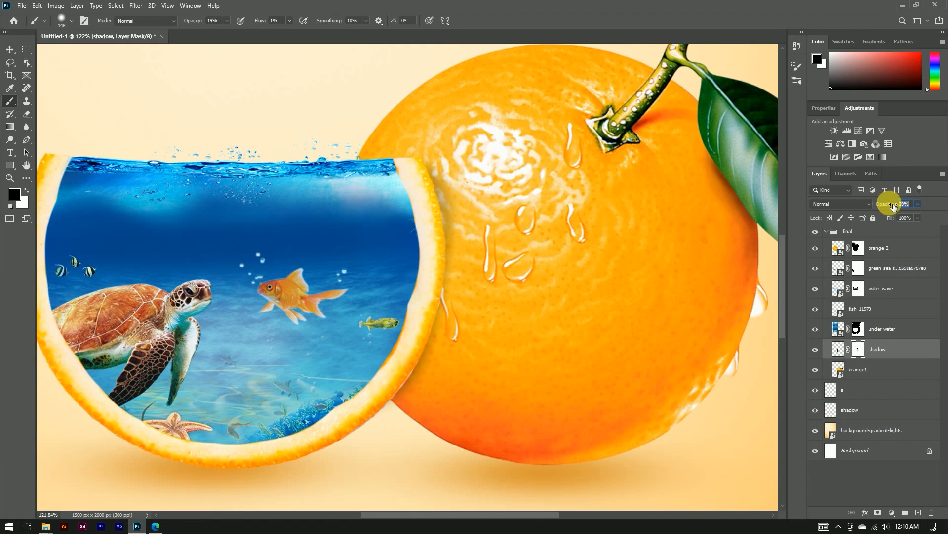
Set the rim shadow layer's opacity to 52% and softly brush its mask along the slice's outer edge
drag(893, 205, 896, 201)
mouse_move(467, 237)
mouse_down()
mouse_move(454, 370)
mouse_move(414, 424)
mouse_move(391, 421)
mouse_move(416, 385)
mouse_move(408, 411)
mouse_up()
scroll(421, 279, down, 8)
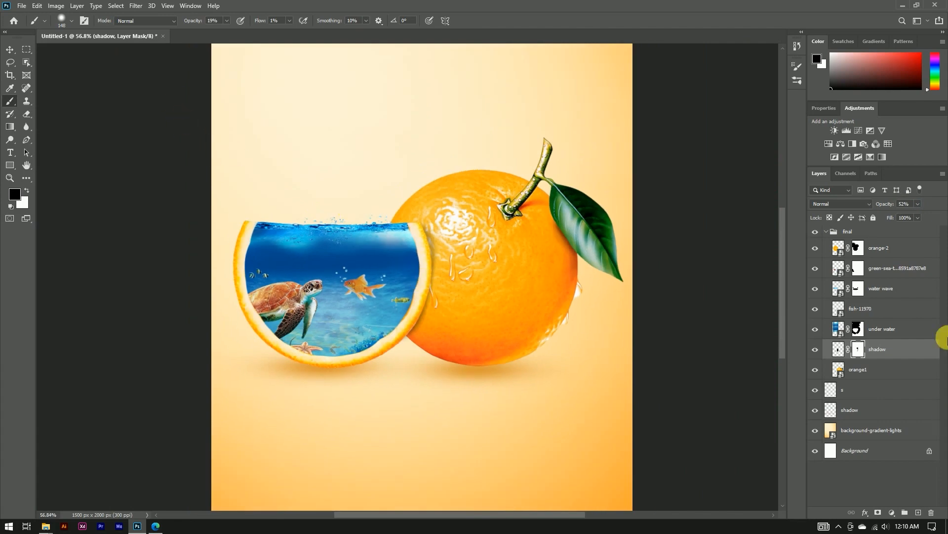
click(10, 49)
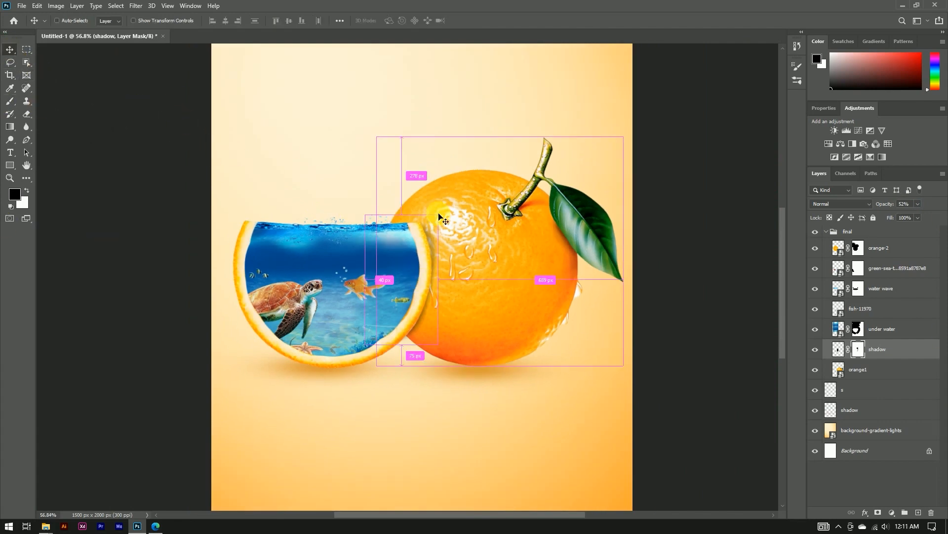
key(ctrl+0)
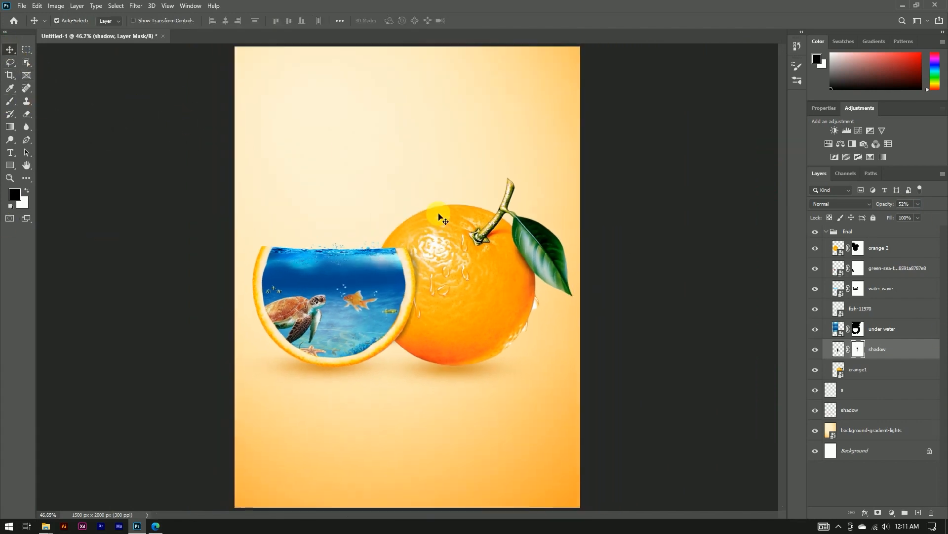
Stamp all visible layers into a new layer above the final group and convert it to a smart object
click(830, 232)
click(887, 357)
click(887, 233)
key(ctrl+alt+shift+e)
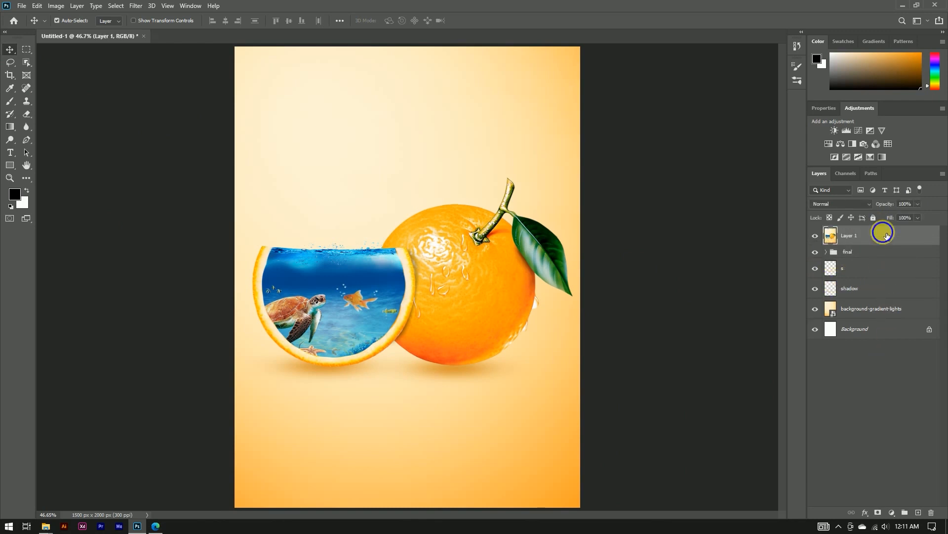
right_click(883, 232)
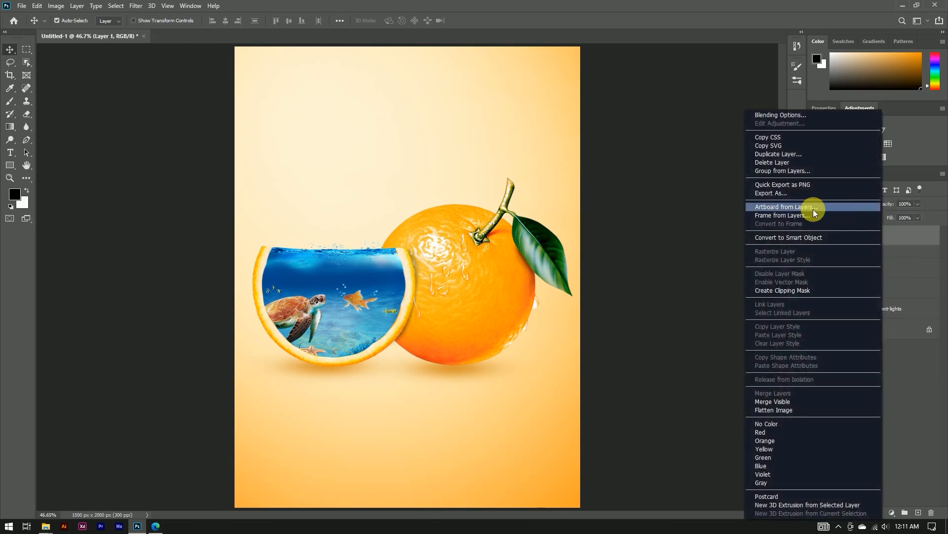
click(803, 239)
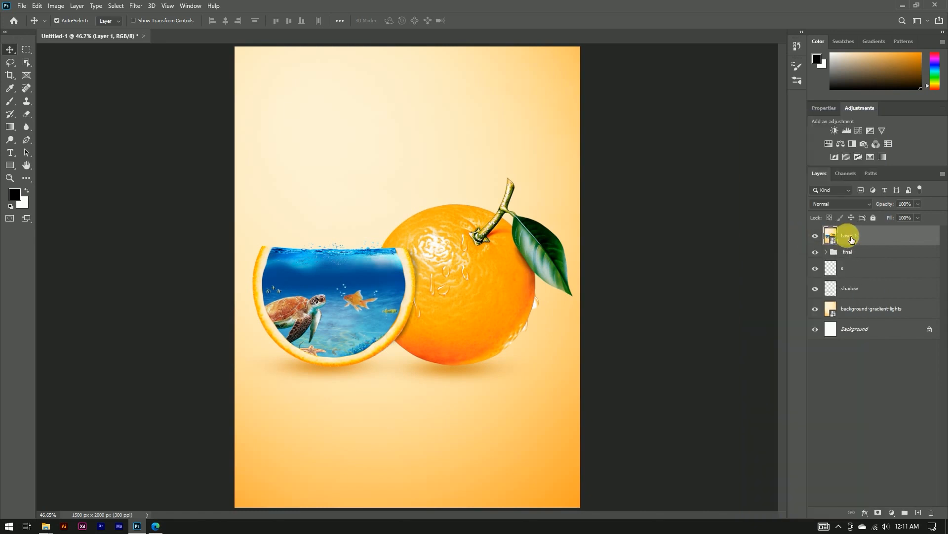
Open the Camera Raw Filter on the merged layer and set contrast to +13, temperature to +2 and vibrance to +7
click(134, 8)
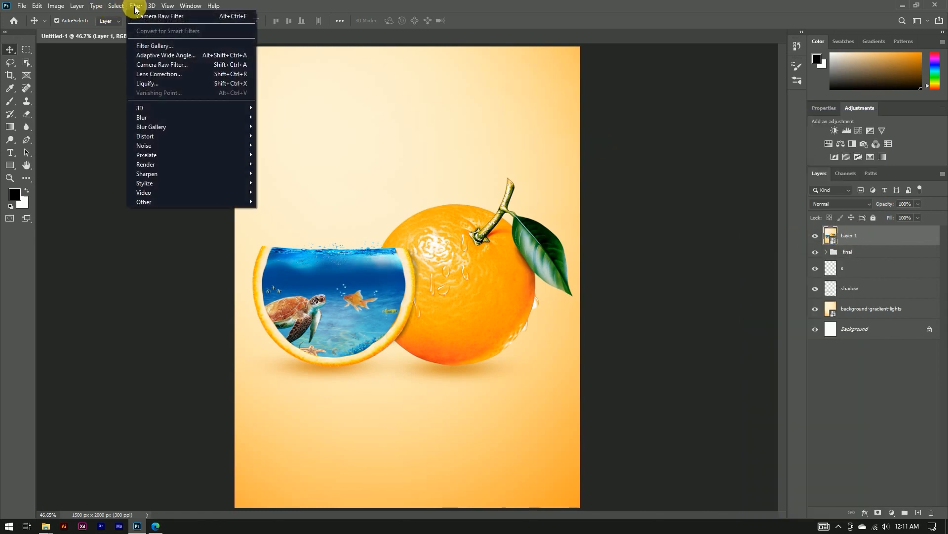
click(153, 64)
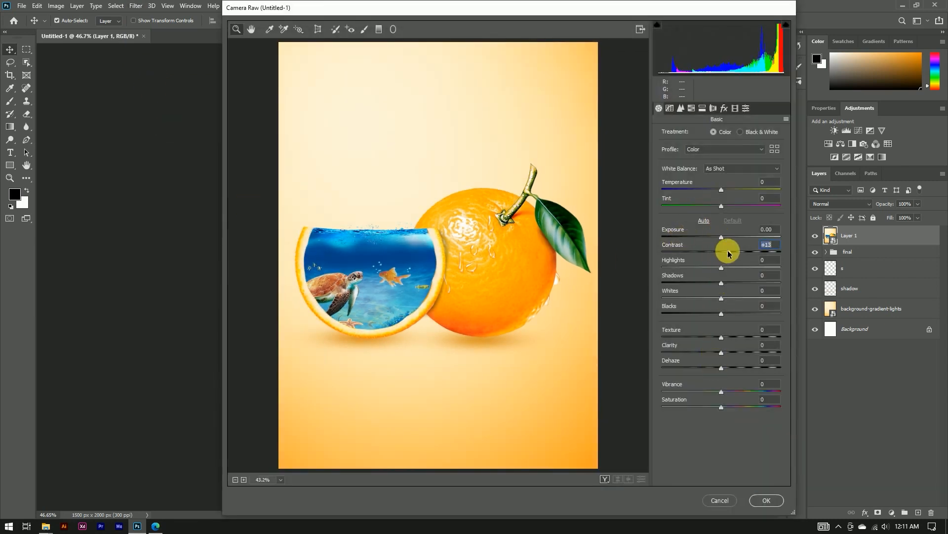
drag(728, 252, 729, 252)
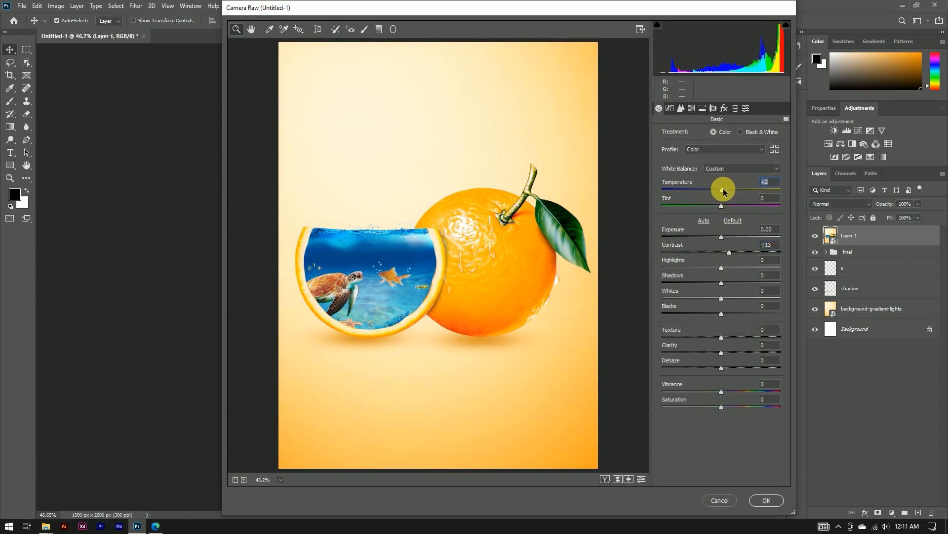
click(724, 390)
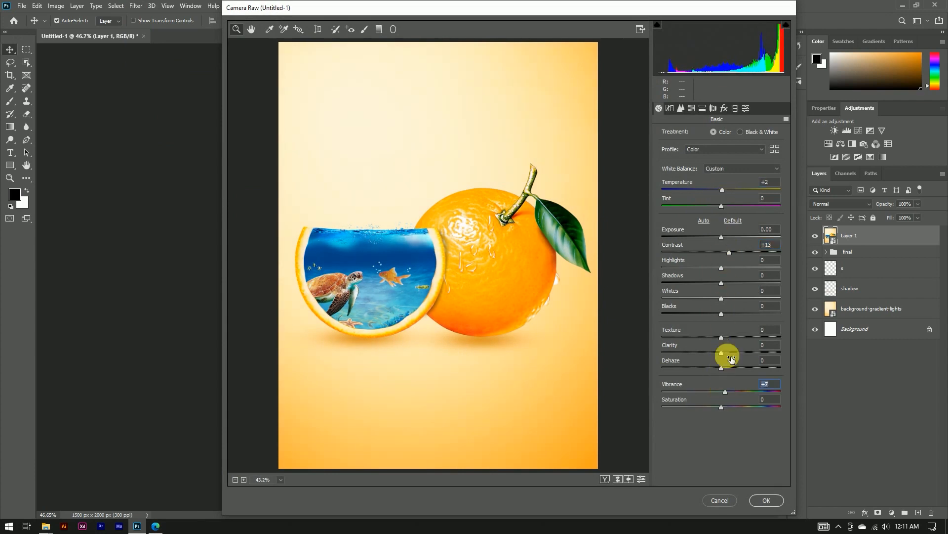
Calibrate the primary hues to red -8, green -18 and blue -12, and apply the Camera Raw filter
click(725, 109)
click(735, 108)
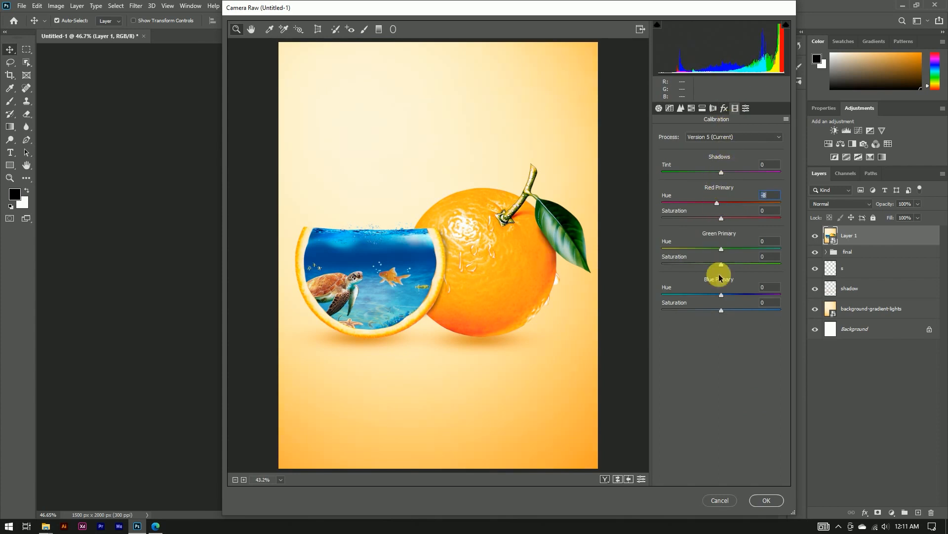
drag(721, 294, 715, 295)
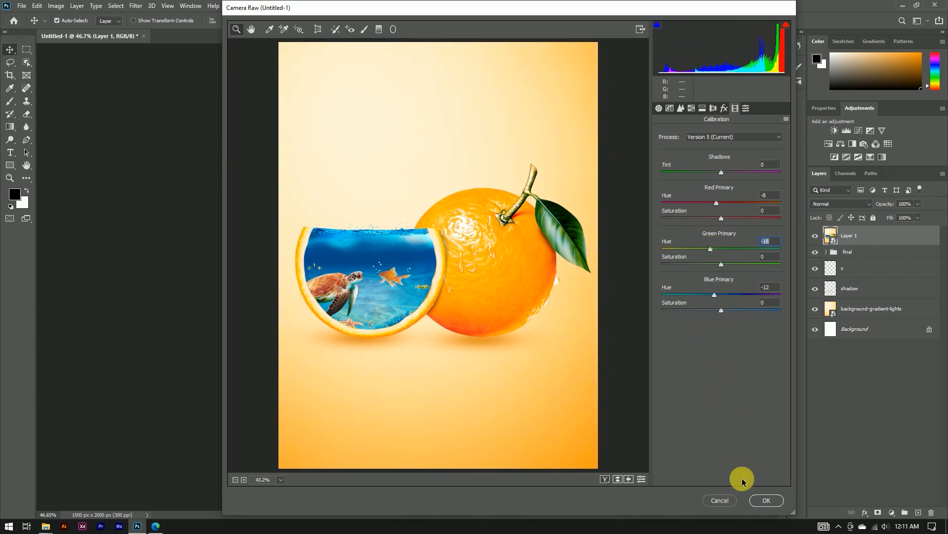
click(766, 500)
key(ctrl)
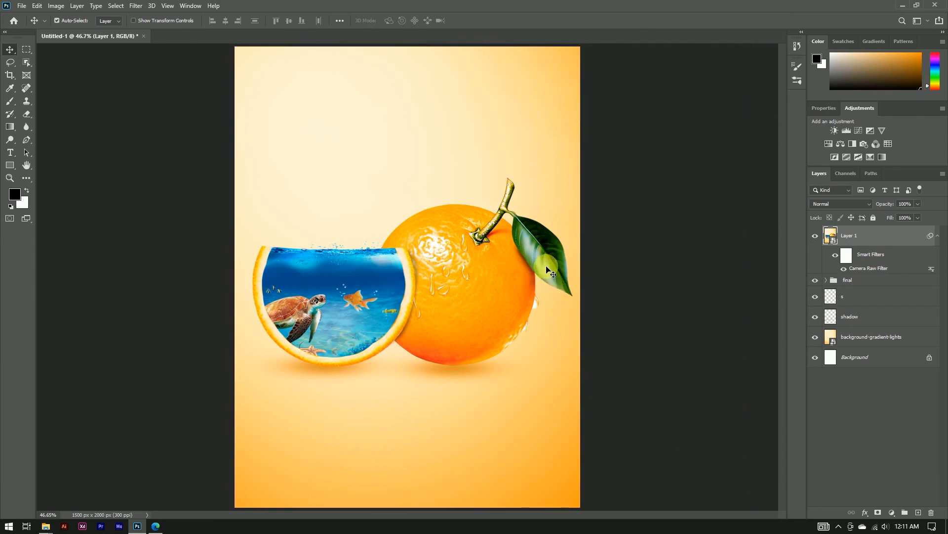